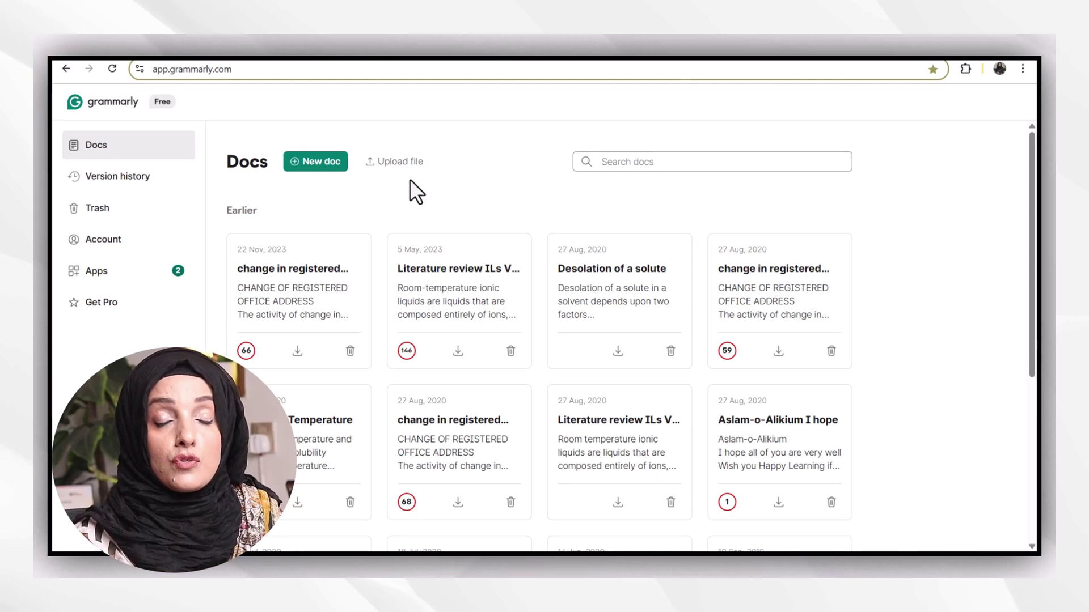
Step: Create a new blank document from the Grammarly Docs list
{"action": "left_click", "coordinate": [327, 165]}
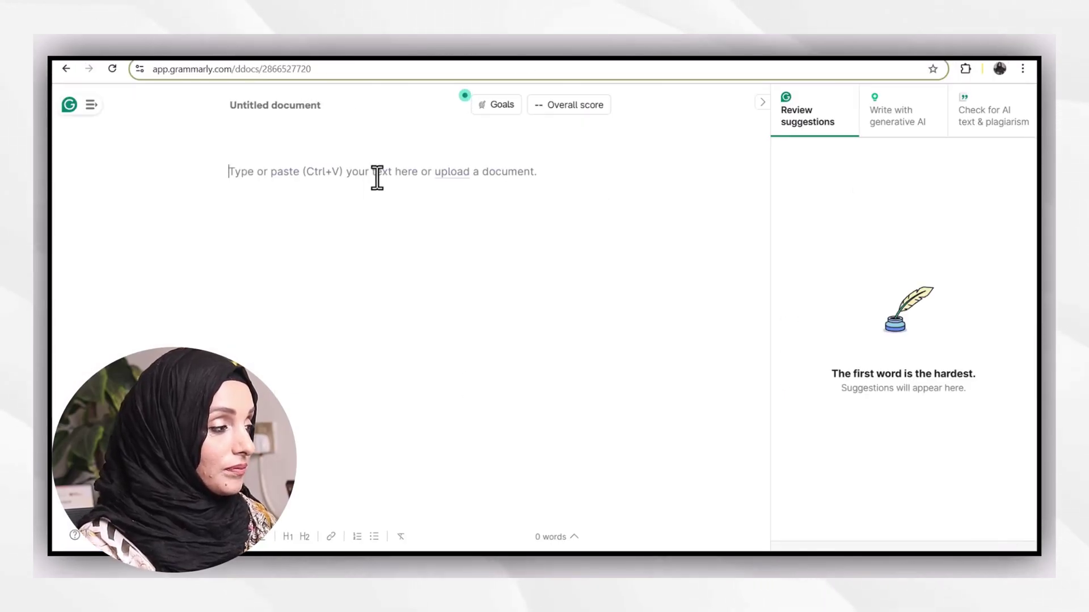
Step: Paste the copied 702-word green chemistry research text into the new Grammarly document
{"action": "key", "text": "ctrl+v"}
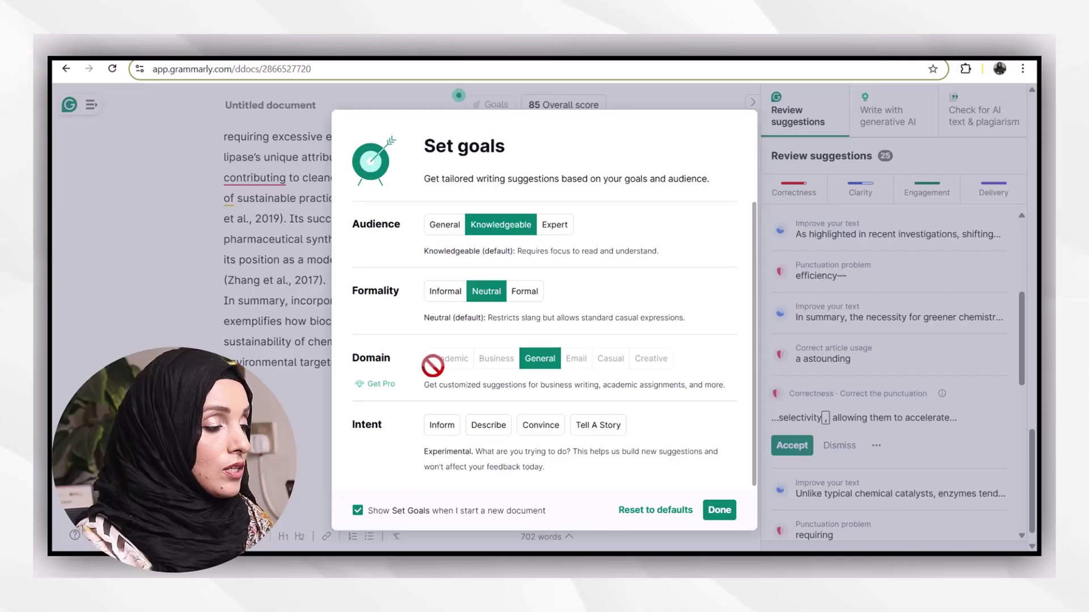
Step: Close the writing goals and accept the comma fix after 'selectivity'
{"action": "left_click", "coordinate": [719, 510]}
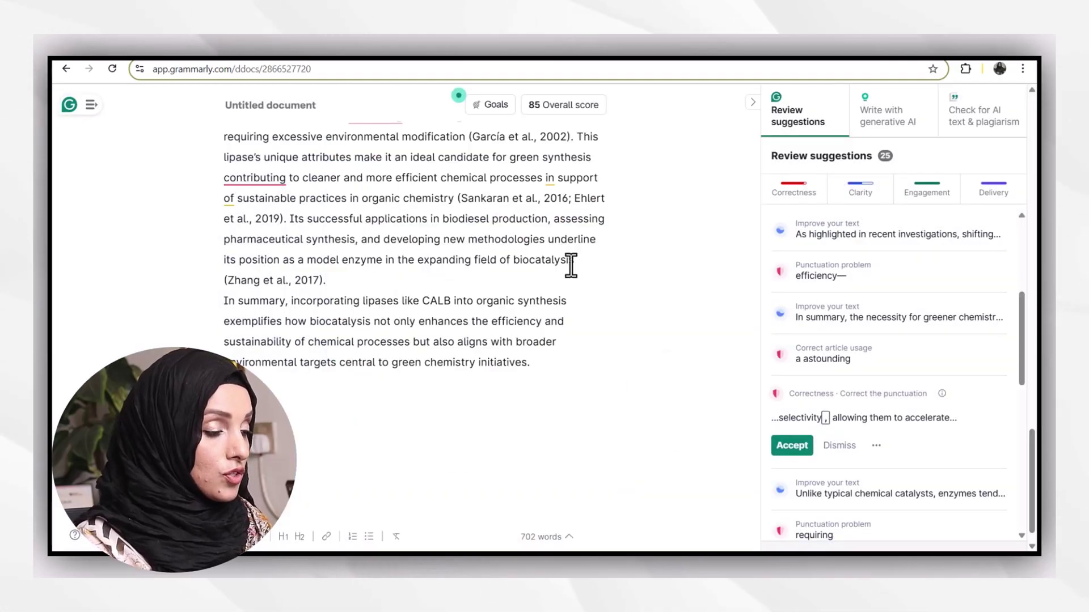
{"action": "scroll", "coordinate": [564, 261], "scroll_direction": "up", "scroll_amount": 5}
{"action": "scroll", "coordinate": [564, 260], "scroll_direction": "up", "scroll_amount": 6}
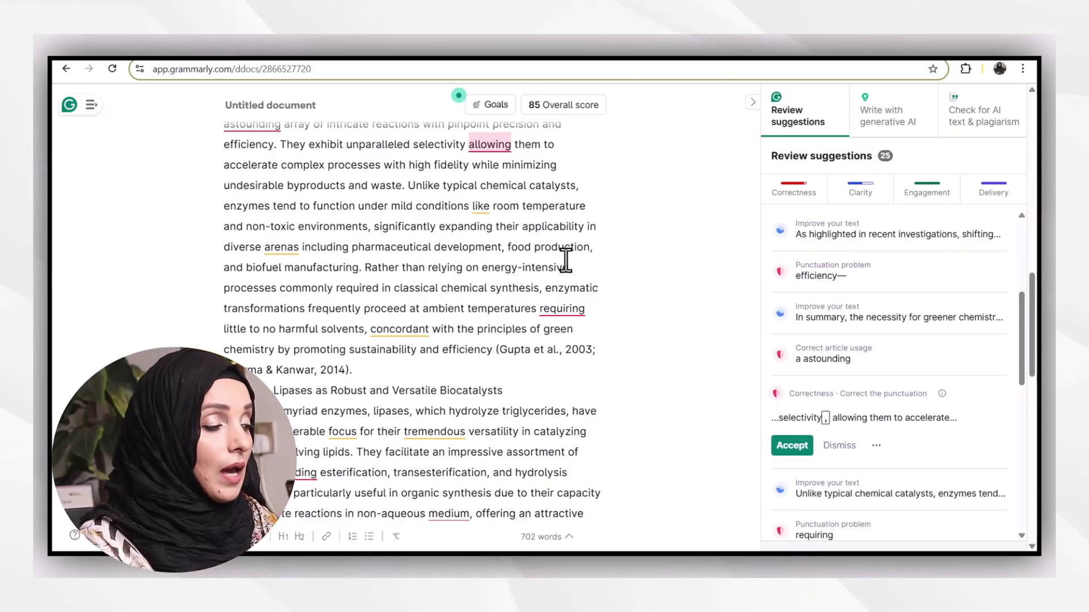
{"action": "scroll", "coordinate": [565, 261], "scroll_direction": "up", "scroll_amount": 3}
{"action": "scroll", "coordinate": [495, 308], "scroll_direction": "up", "scroll_amount": 8}
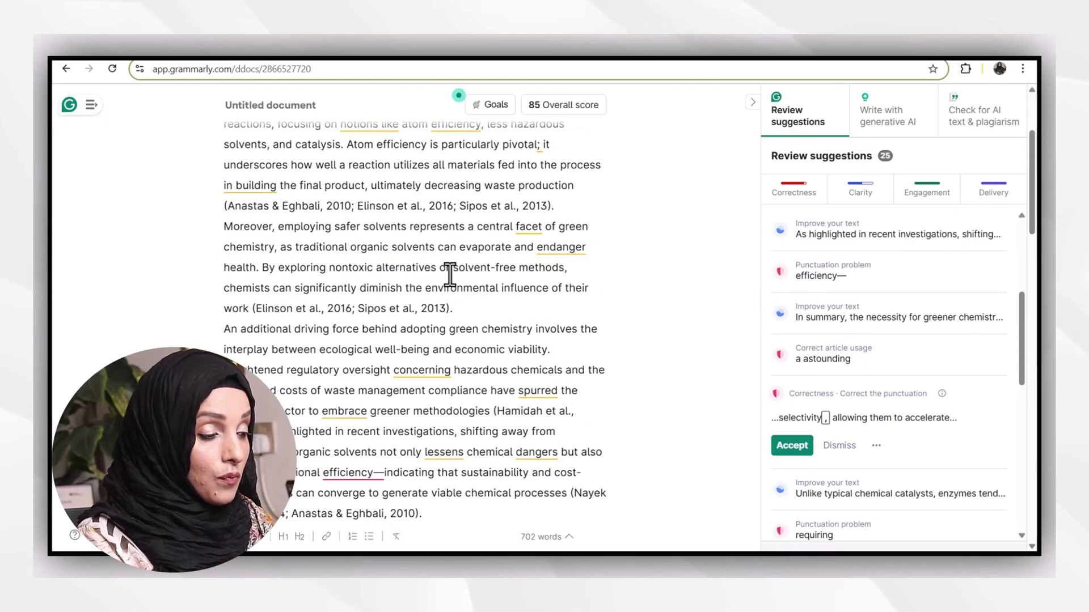
{"action": "scroll", "coordinate": [503, 243], "scroll_direction": "up", "scroll_amount": 3}
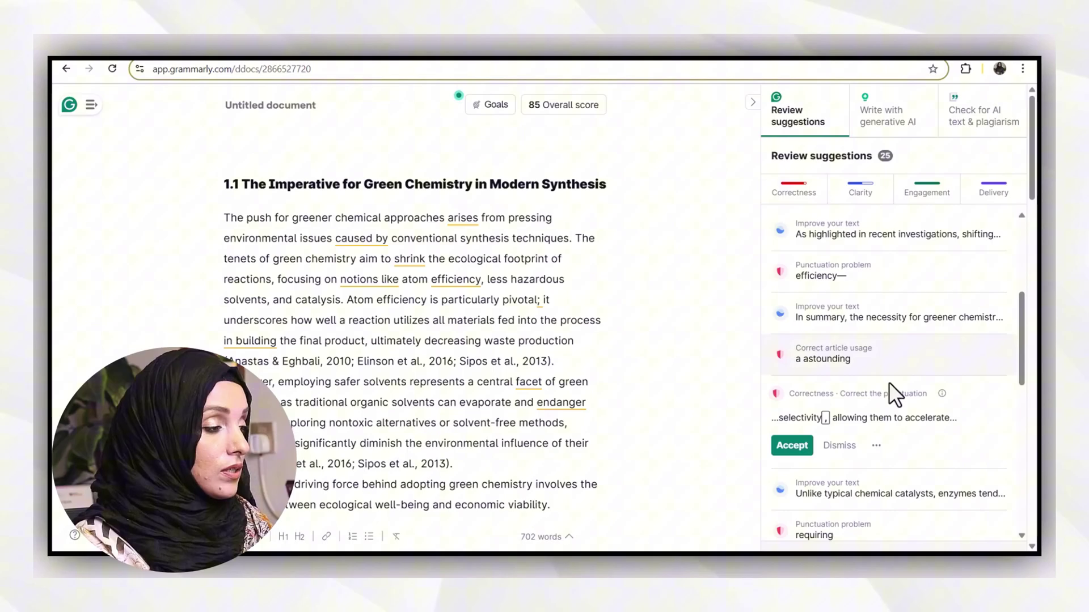
{"action": "left_click", "coordinate": [794, 445]}
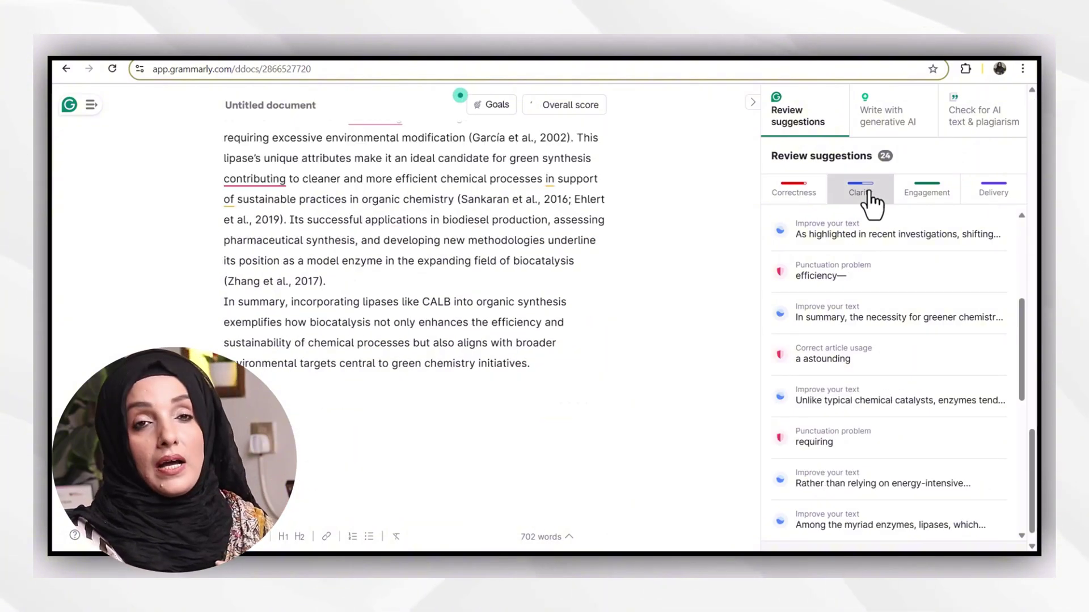
Step: Browse the Clarity, Engagement and Delivery suggestions, then return to Correctness
{"action": "left_click", "coordinate": [869, 193]}
{"action": "left_click", "coordinate": [927, 193]}
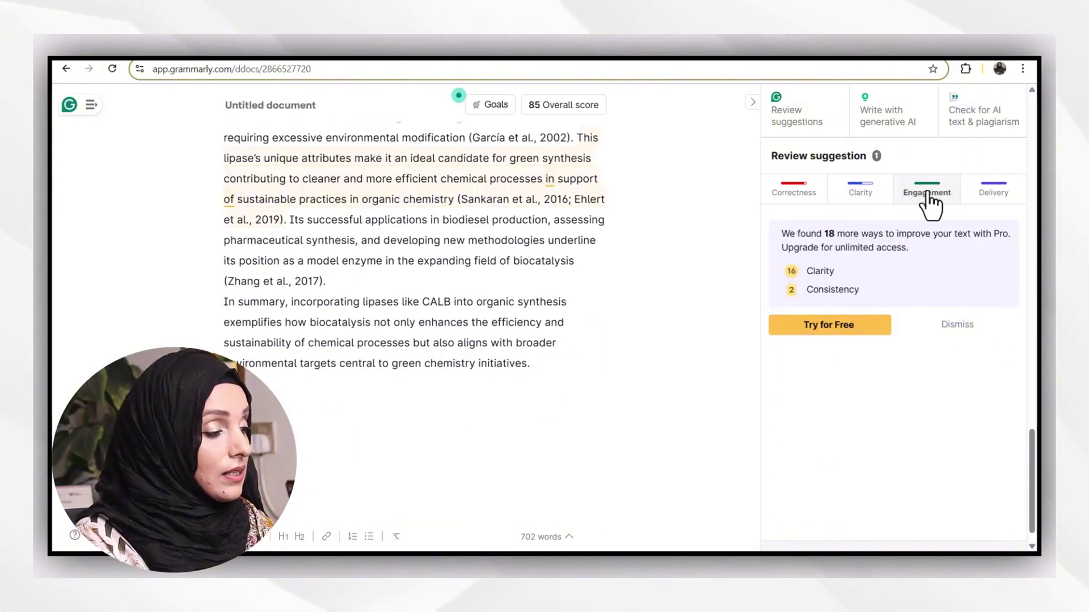
{"action": "left_click", "coordinate": [993, 196]}
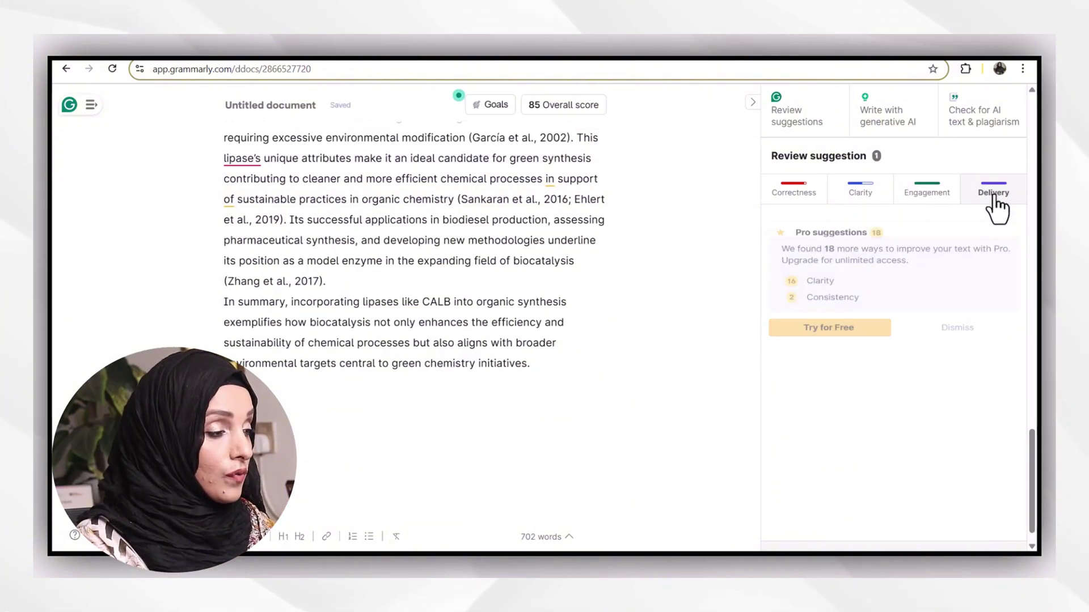
{"action": "left_click", "coordinate": [797, 196]}
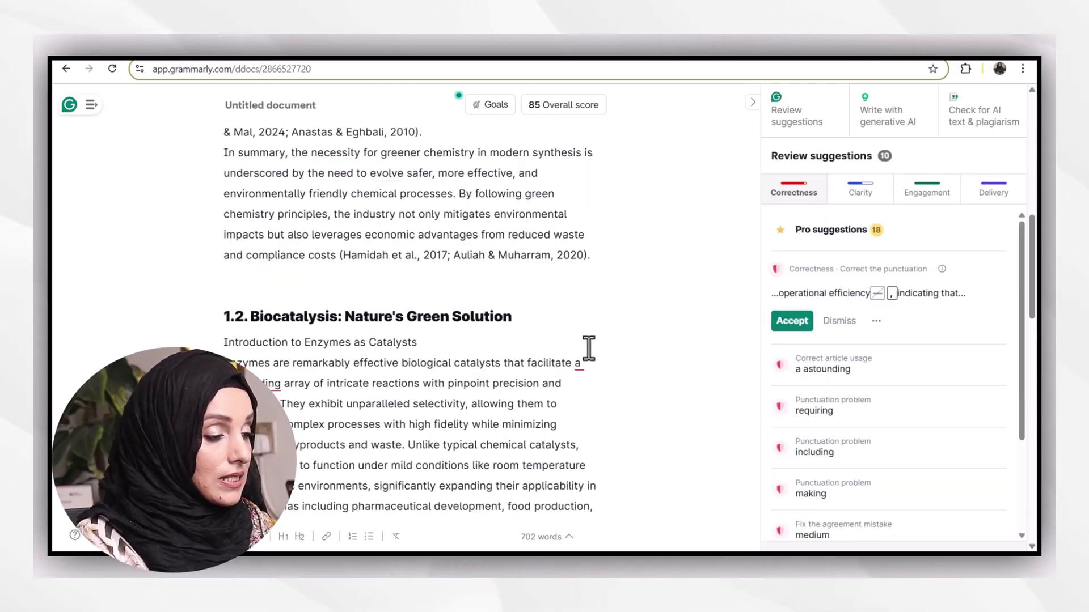
Step: Change 'a astounding' to 'an astounding' and add commas after 'efficiency' and before 'including'
{"action": "left_click", "coordinate": [819, 369]}
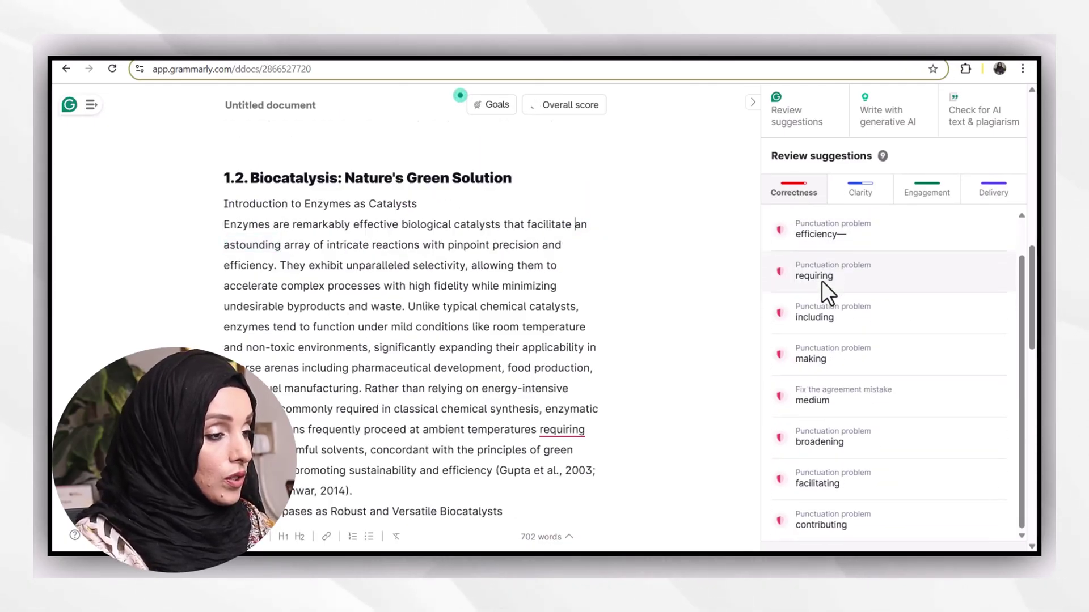
{"action": "left_click", "coordinate": [816, 238]}
{"action": "left_click", "coordinate": [809, 282]}
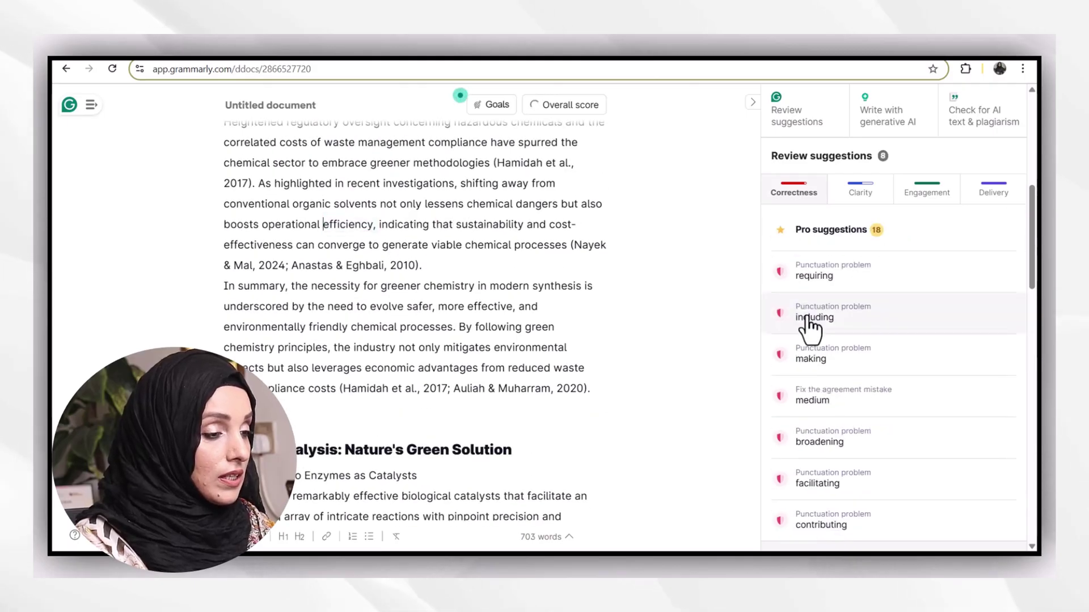
{"action": "left_click", "coordinate": [809, 318]}
{"action": "left_click", "coordinate": [794, 362]}
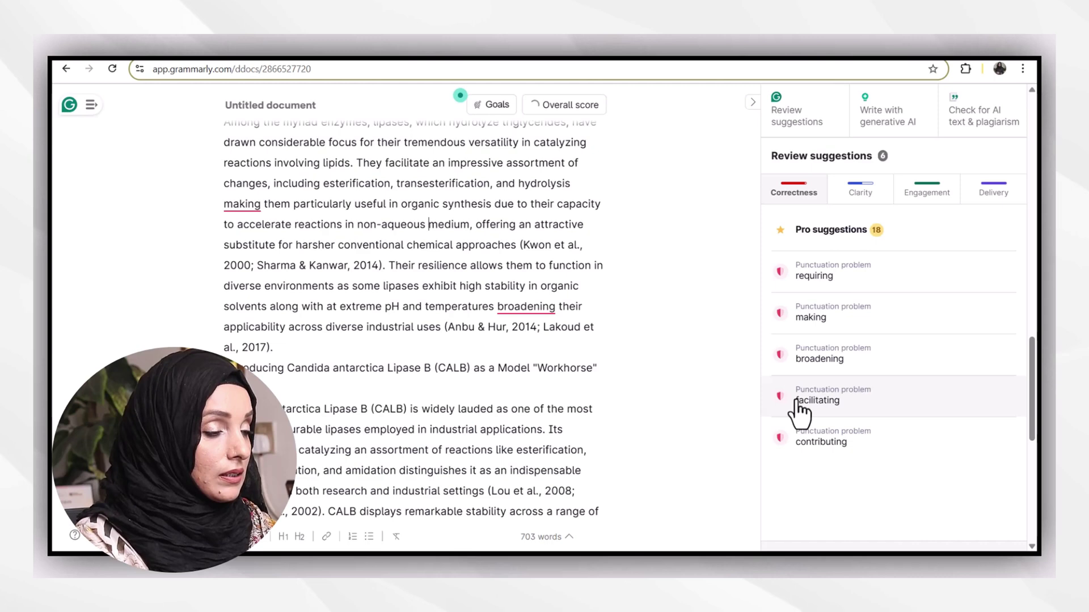
{"action": "left_click", "coordinate": [903, 137]}
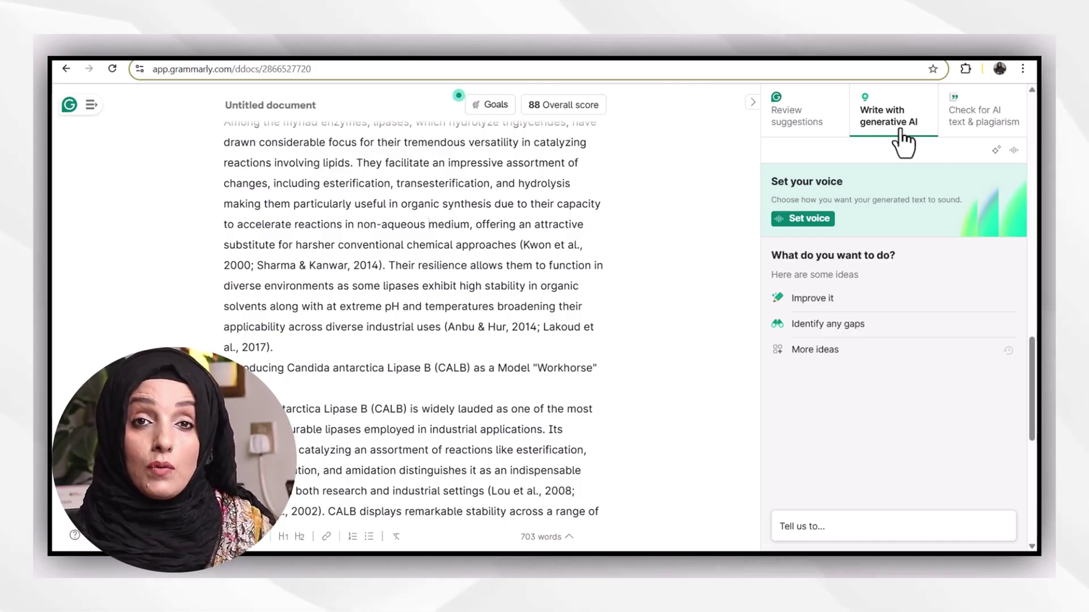
Step: Accept the Correctness fix adding a comma after 'hydrolysis' before 'making' in the lipase paragraph
{"action": "left_click", "coordinate": [804, 125]}
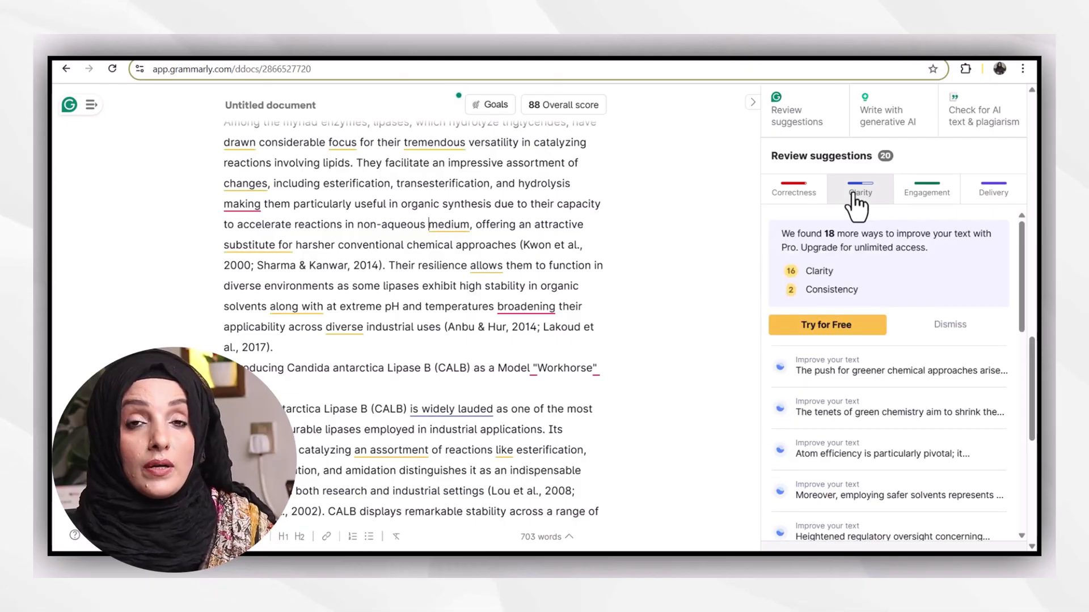
{"action": "left_click", "coordinate": [924, 196]}
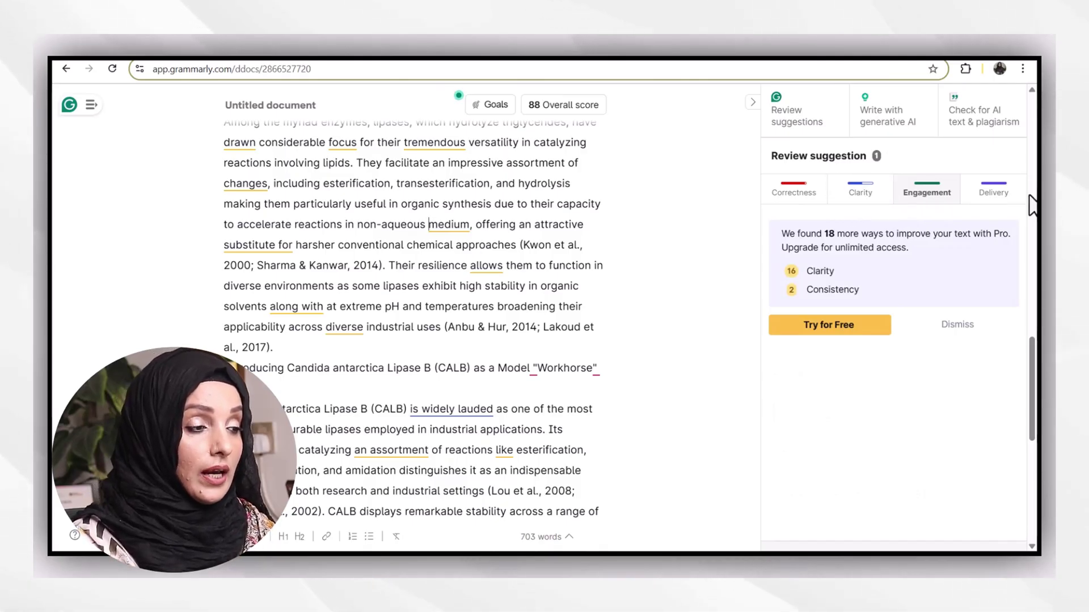
{"action": "left_click", "coordinate": [801, 195]}
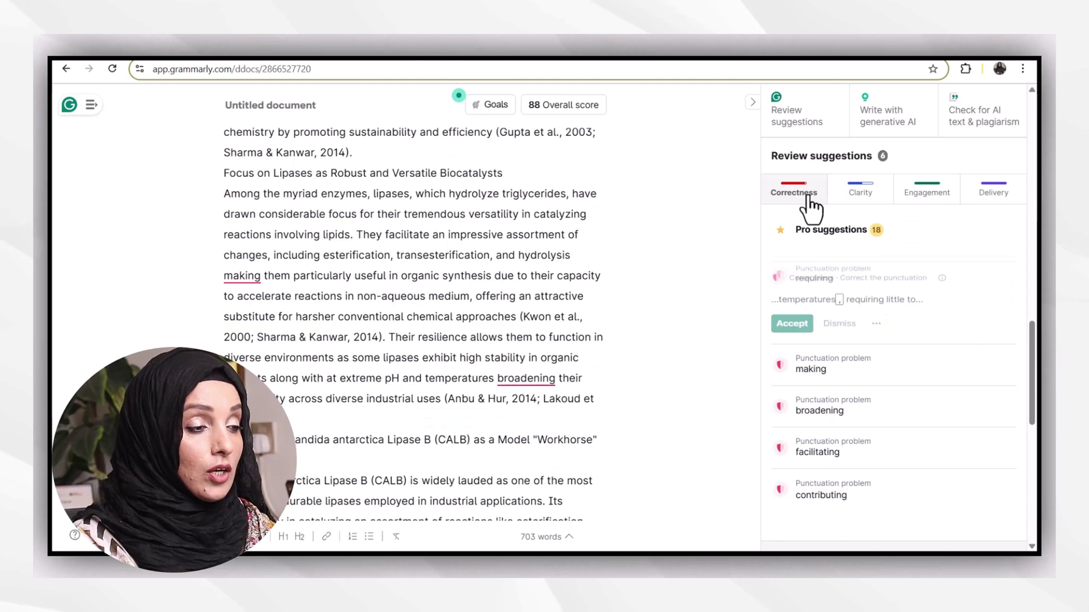
{"action": "left_click", "coordinate": [809, 369]}
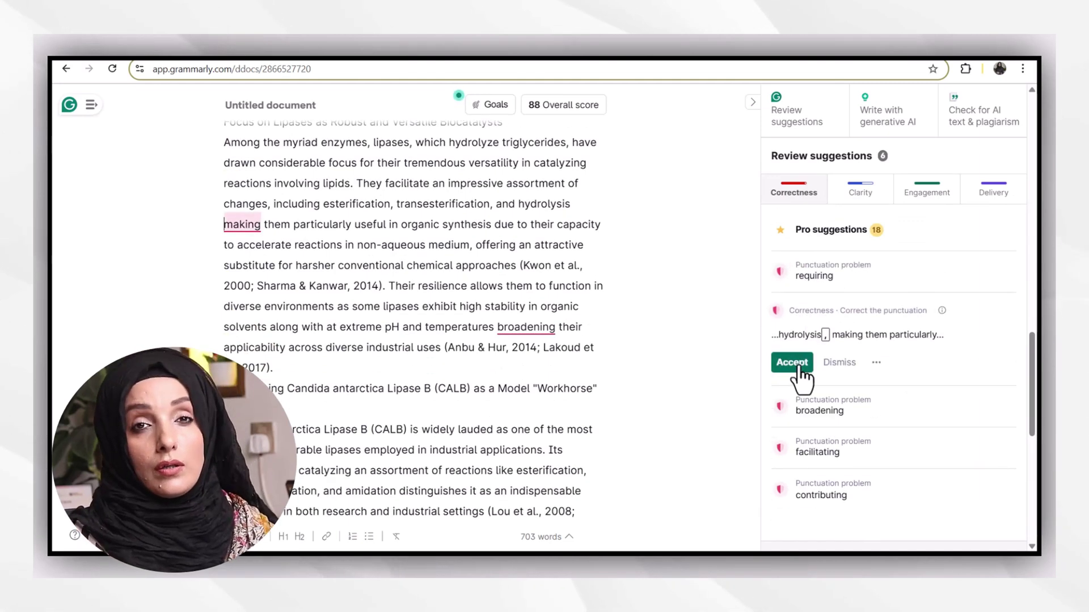
{"action": "left_click", "coordinate": [804, 363]}
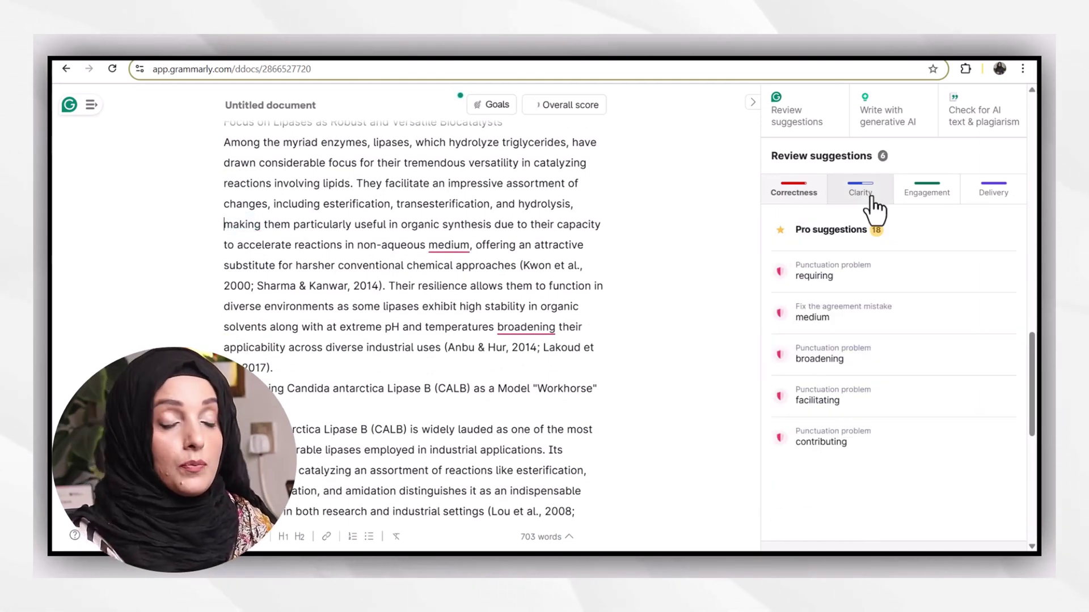
{"action": "left_click", "coordinate": [993, 198]}
Step: Open the 'Trinka: AI Writing and Grammar Checker Tool' result from Google search
{"action": "left_click", "coordinate": [861, 194]}
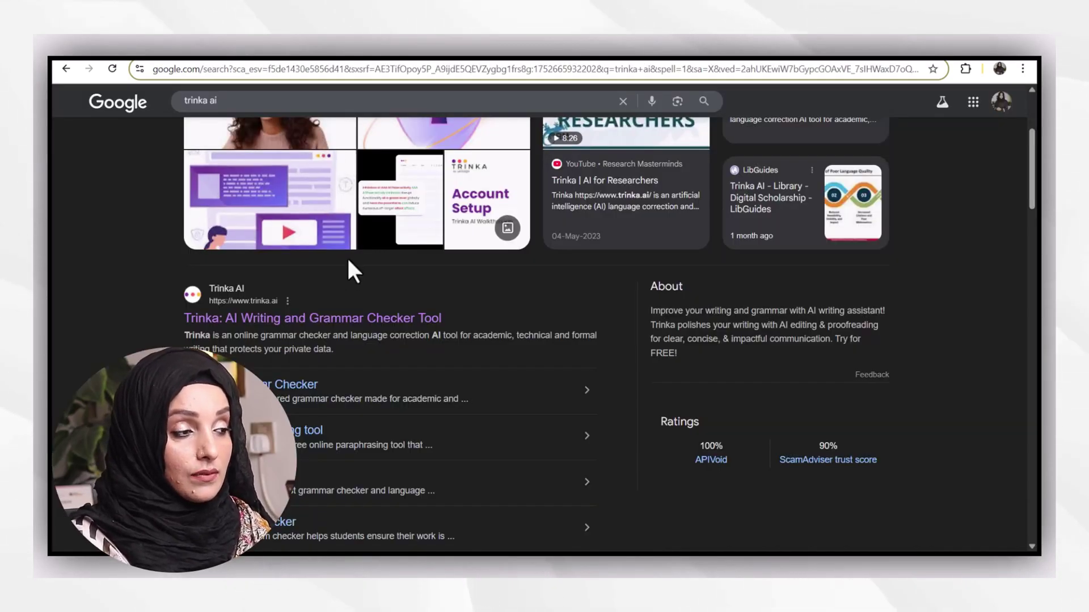
{"action": "left_click", "coordinate": [255, 329]}
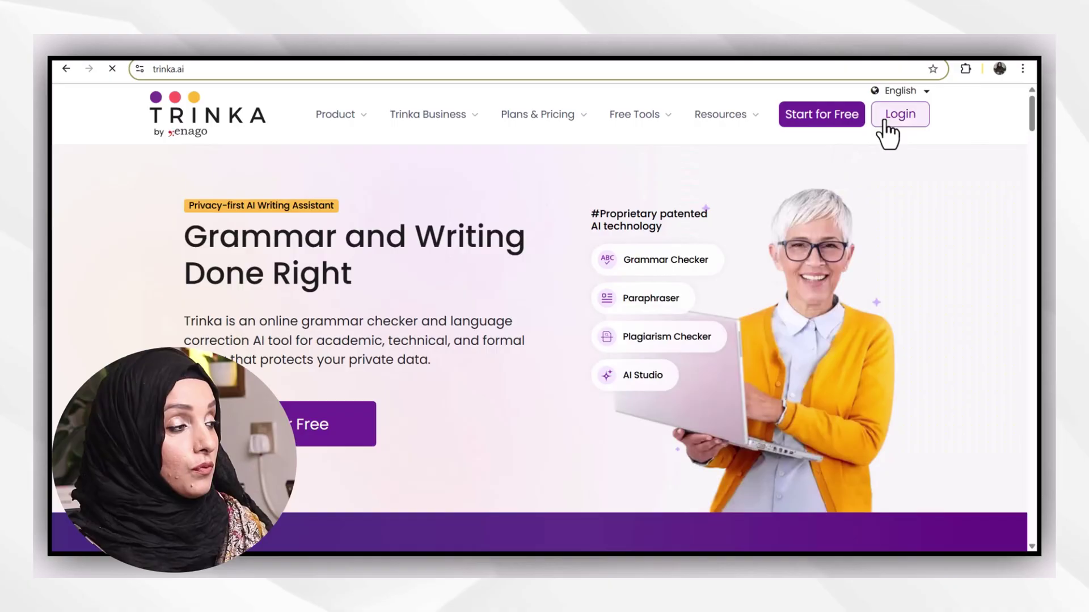
Step: Log in to Trinka and reach the My Drive dashboard listing 6 files
{"action": "left_click", "coordinate": [885, 135]}
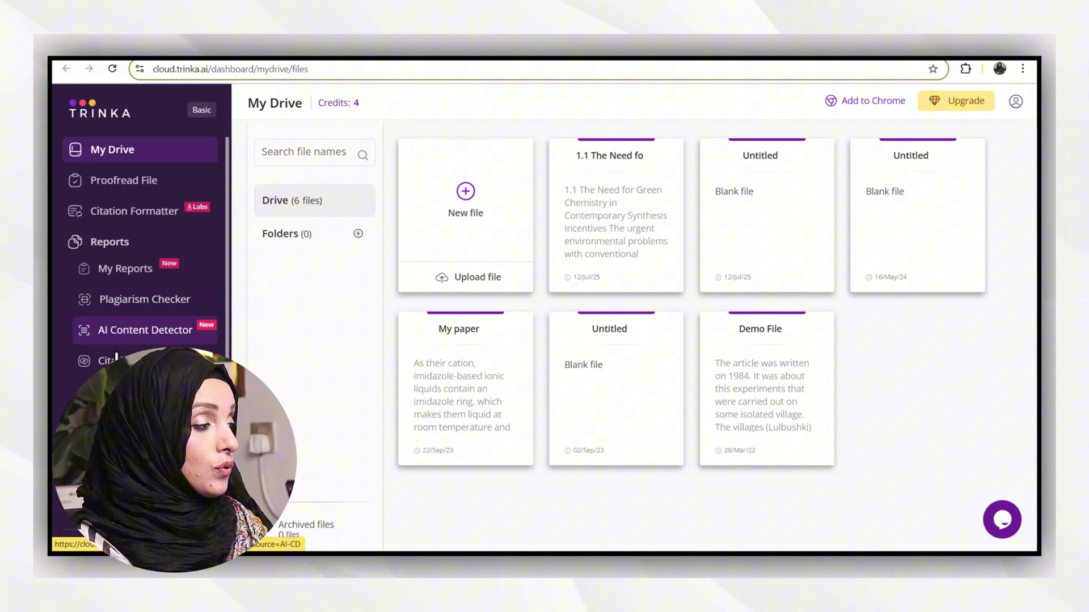
{"action": "scroll", "coordinate": [136, 306], "scroll_direction": "down", "scroll_amount": 1}
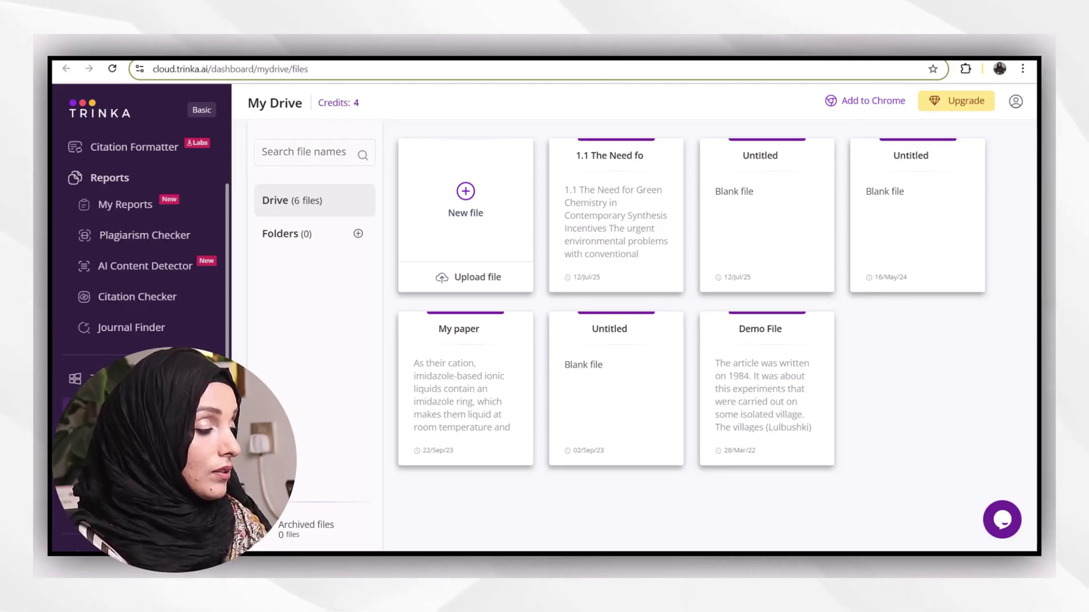
Step: Create a new Academic-type Trinka file and paste the green chemistry text into it
{"action": "left_click", "coordinate": [468, 210]}
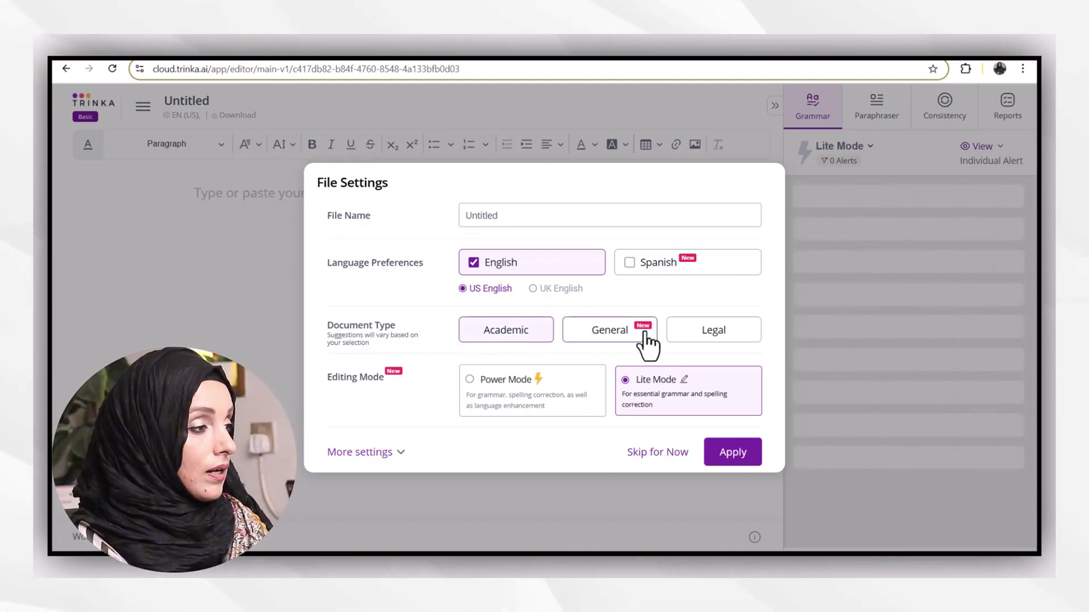
{"action": "left_click", "coordinate": [721, 456]}
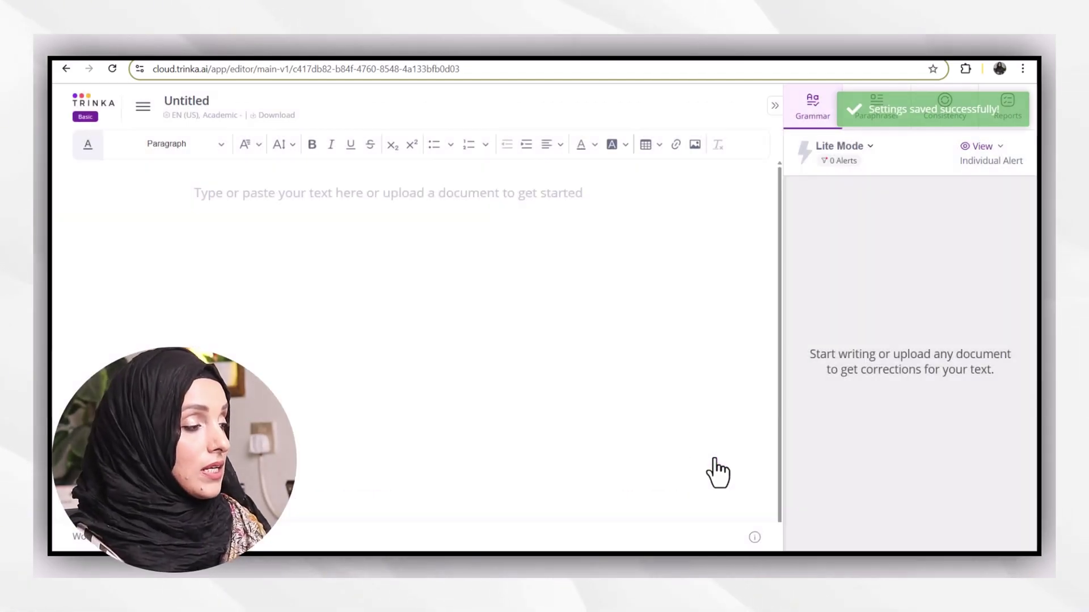
{"action": "right_click", "coordinate": [323, 194]}
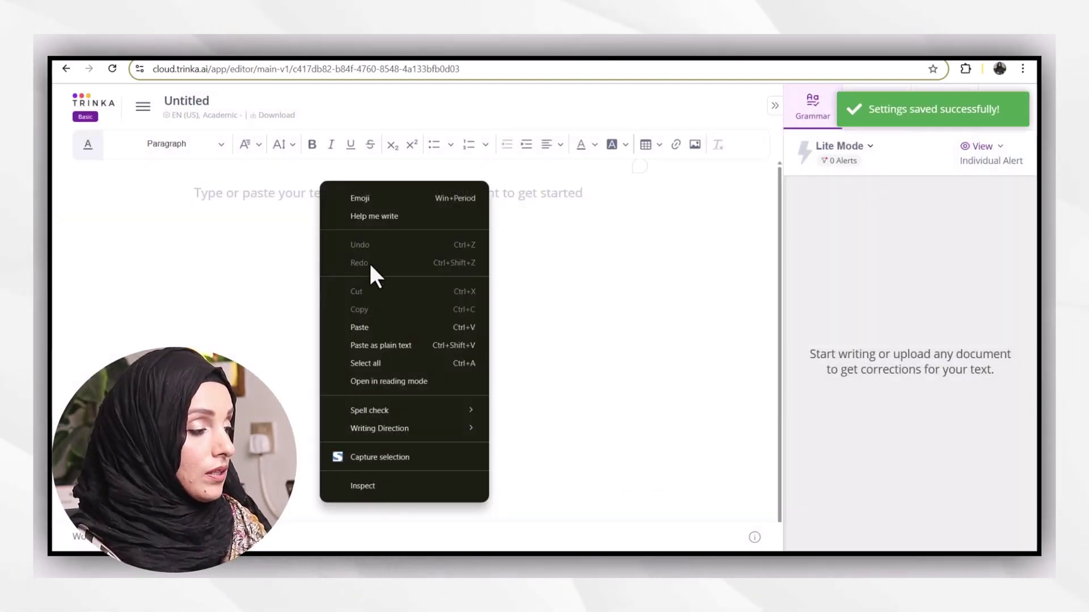
{"action": "left_click", "coordinate": [374, 324]}
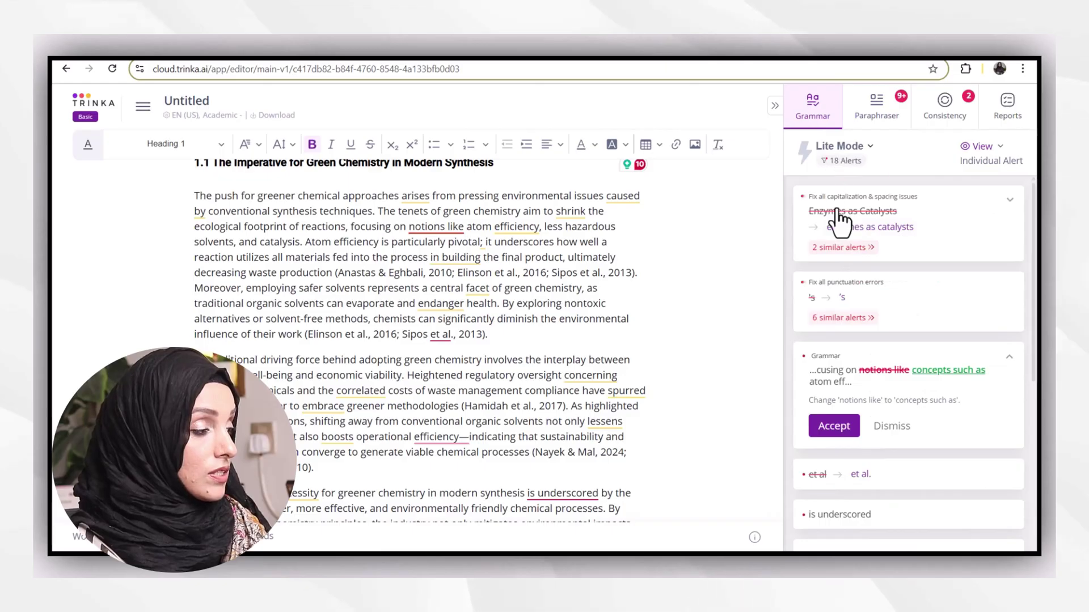
{"action": "left_click", "coordinate": [876, 119]}
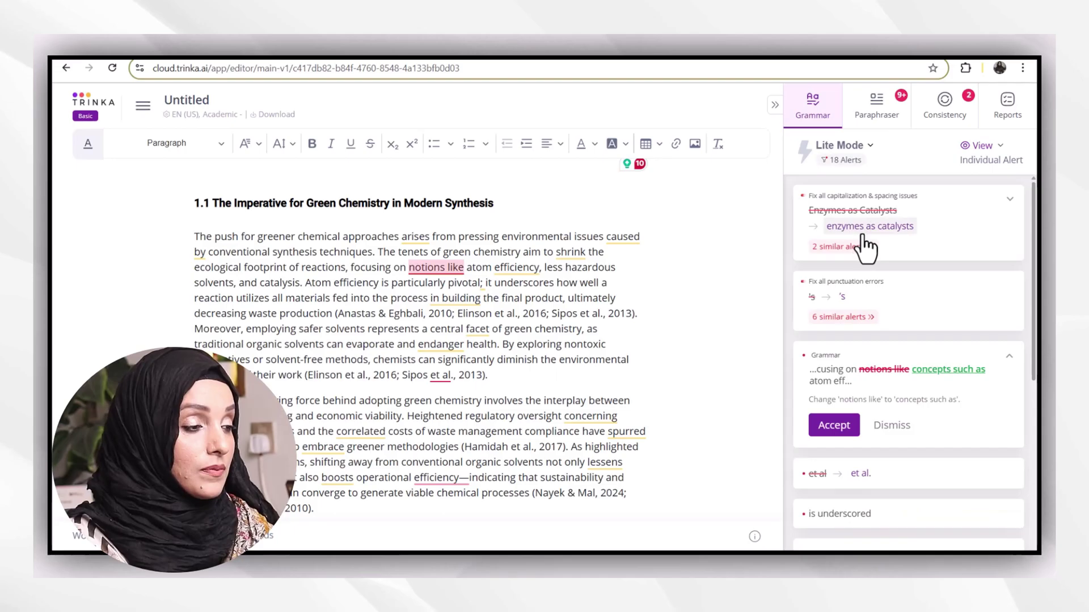
Step: Accept both capitalization fixes, 'concepts such as', et al. punctuation and 'an astounding'
{"action": "left_click", "coordinate": [870, 248]}
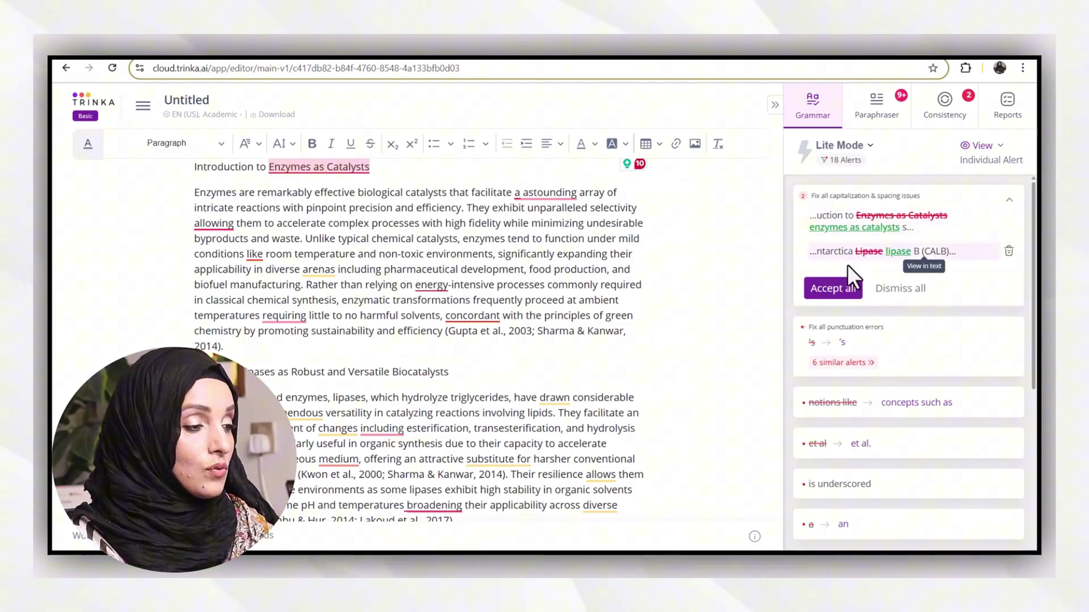
{"action": "left_click", "coordinate": [840, 293]}
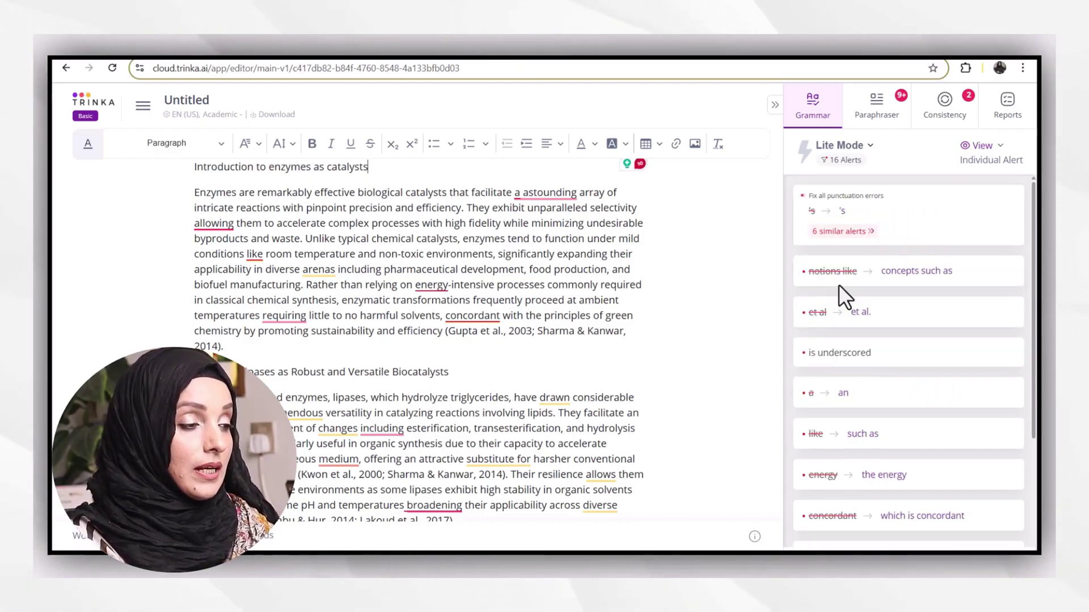
{"action": "left_click", "coordinate": [906, 278]}
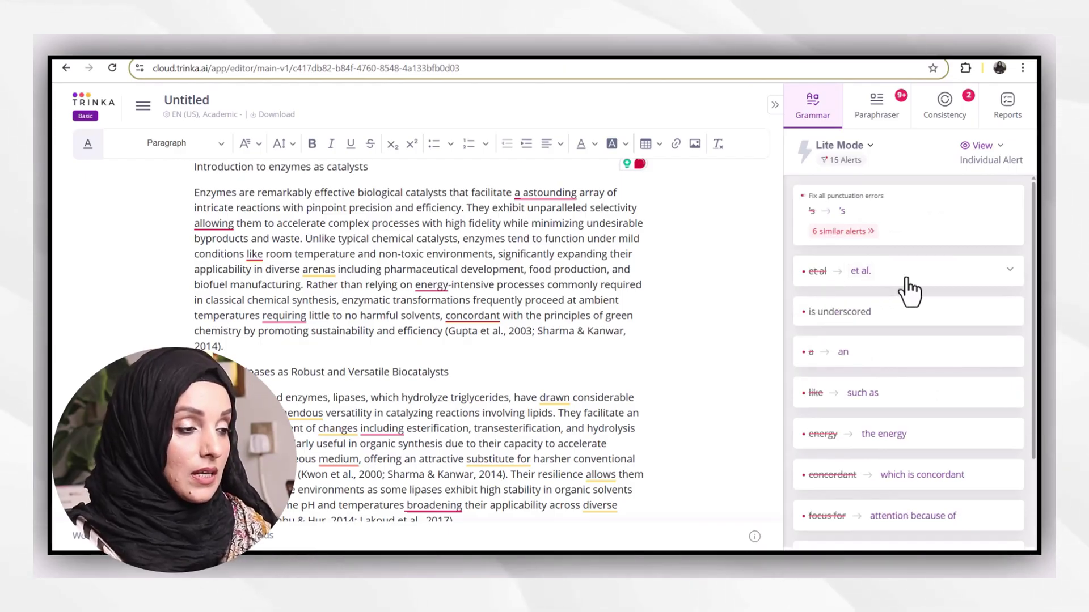
{"action": "left_click", "coordinate": [861, 272]}
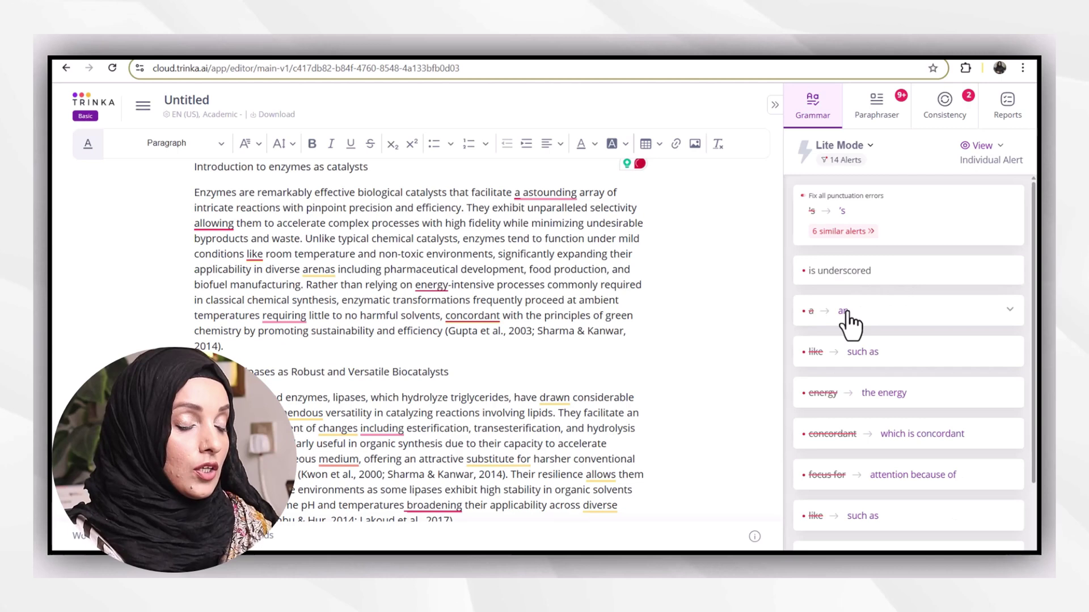
{"action": "left_click", "coordinate": [845, 312]}
Step: Accept 'like' to 'such as', the 'focus for' rewording and 'the energy-intensive', acknowledging the passive-voice advice
{"action": "scroll", "coordinate": [855, 337], "scroll_direction": "down", "scroll_amount": 3}
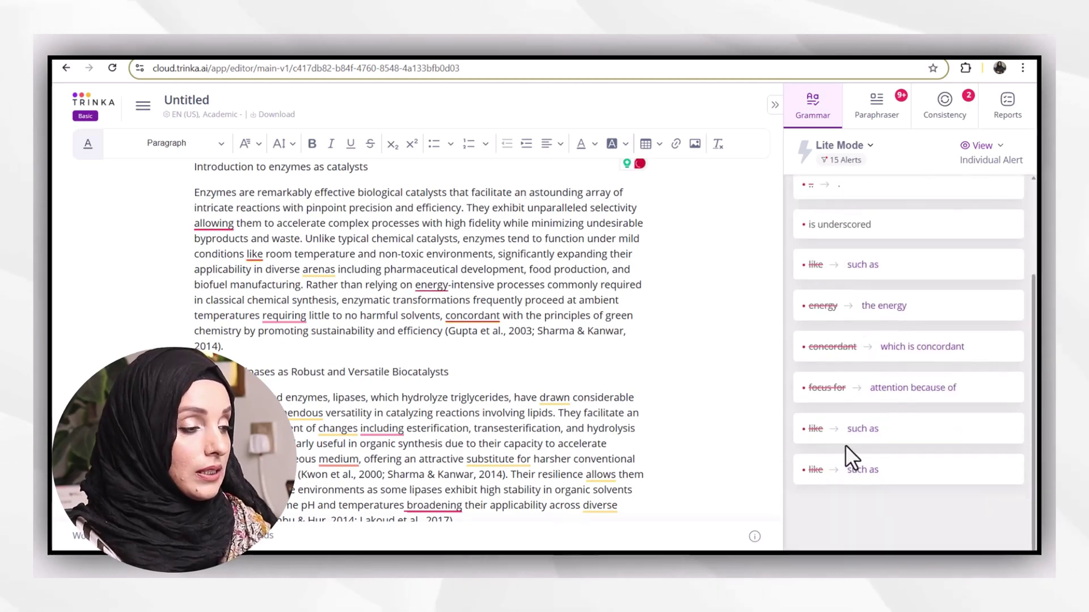
{"action": "left_click", "coordinate": [861, 486]}
{"action": "left_click", "coordinate": [871, 445]}
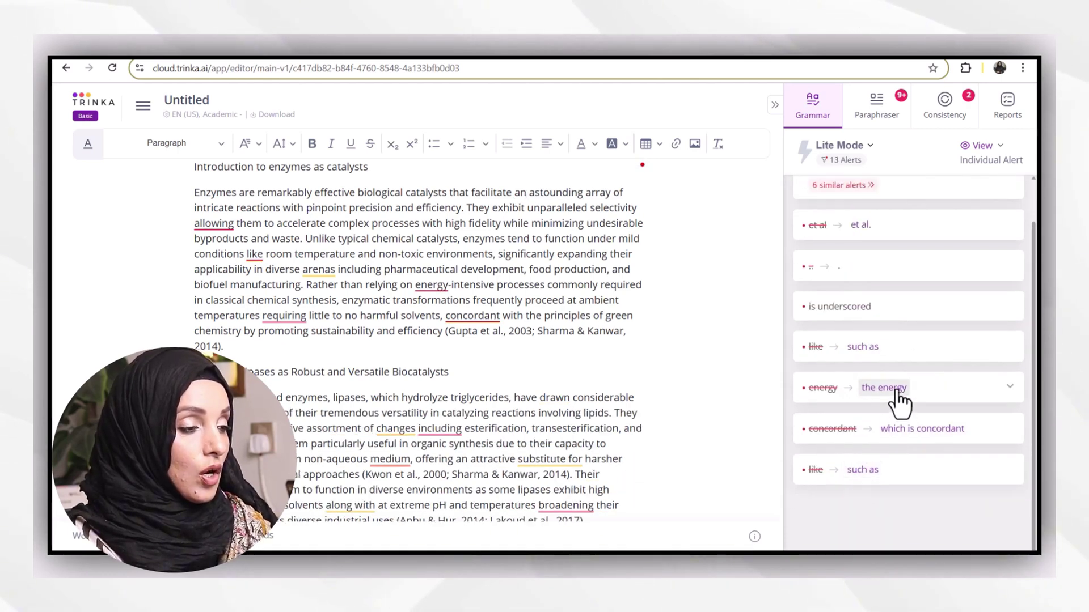
{"action": "left_click", "coordinate": [894, 386]}
{"action": "left_click", "coordinate": [874, 357]}
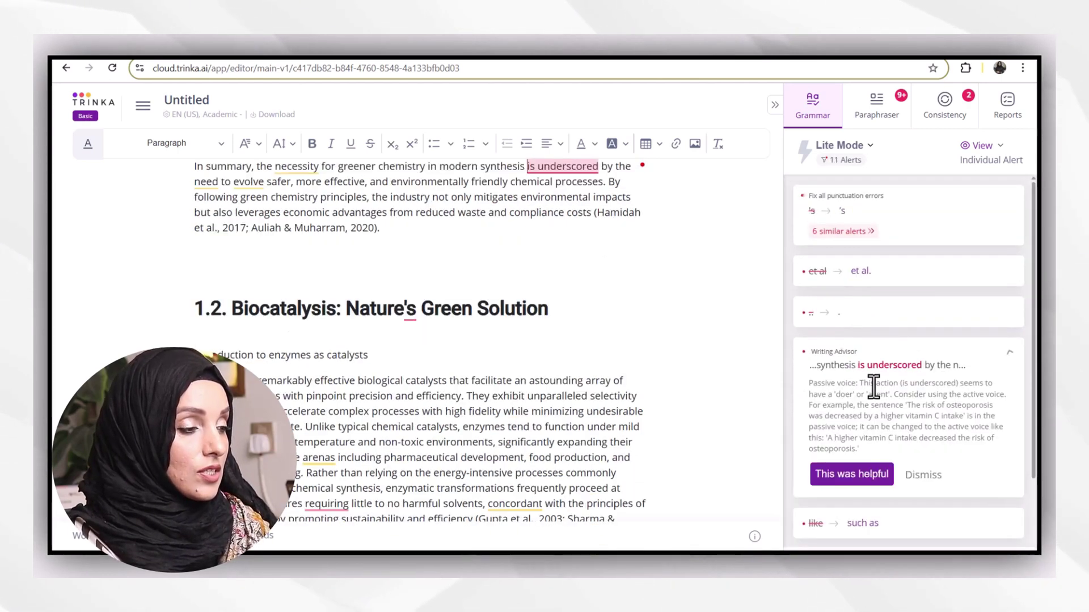
{"action": "left_click", "coordinate": [851, 474]}
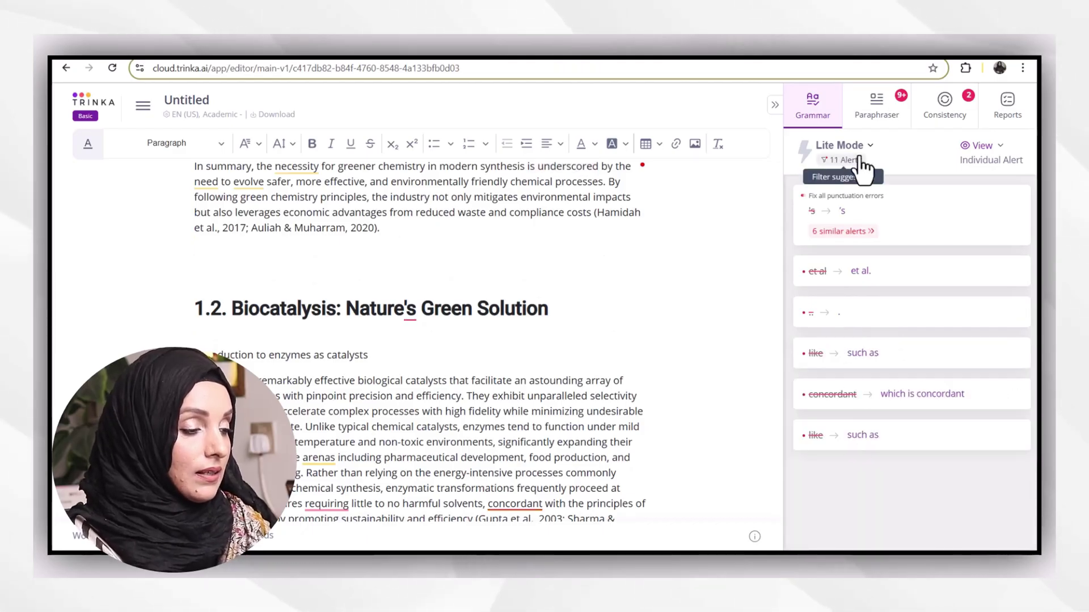
Step: Accept the remaining et al., 'such as' and other grammar fixes, leaving eight alerts
{"action": "left_click", "coordinate": [860, 271]}
{"action": "left_click", "coordinate": [862, 312]}
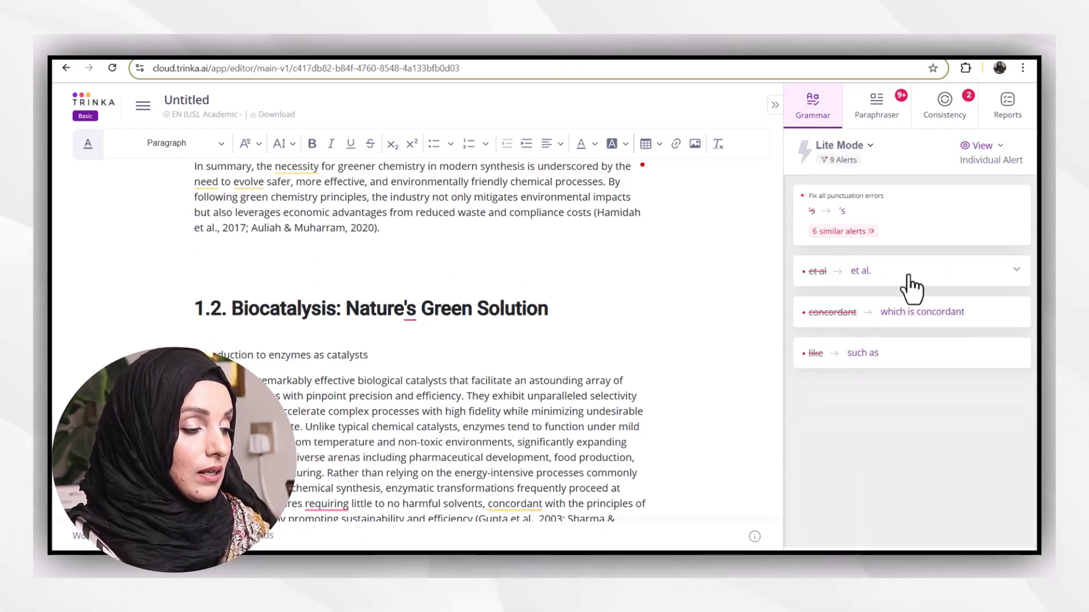
{"action": "left_click", "coordinate": [910, 286]}
{"action": "left_click", "coordinate": [853, 338]}
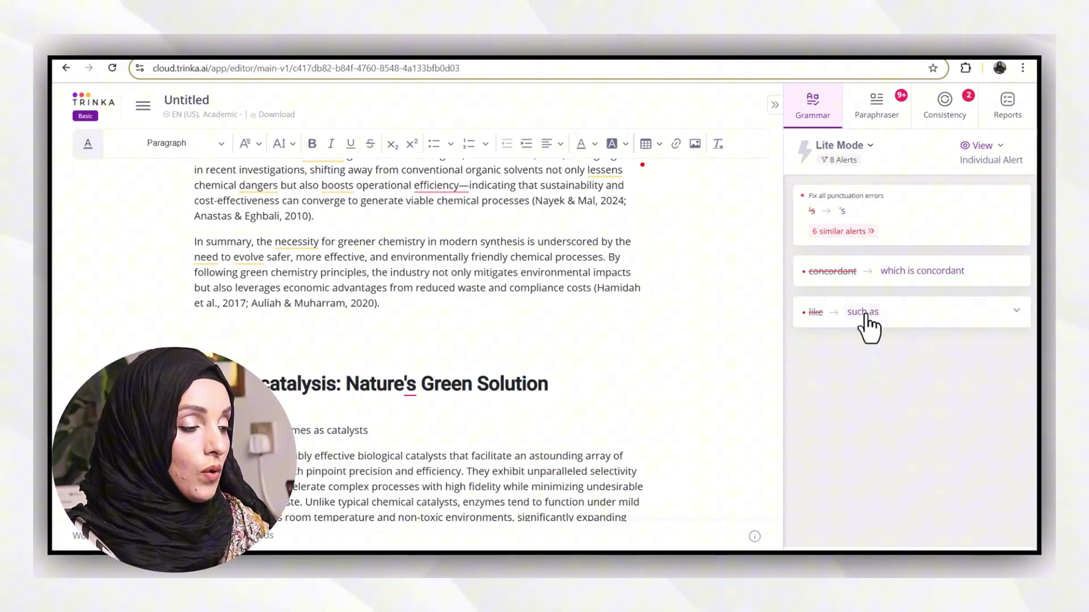
{"action": "left_click", "coordinate": [937, 114]}
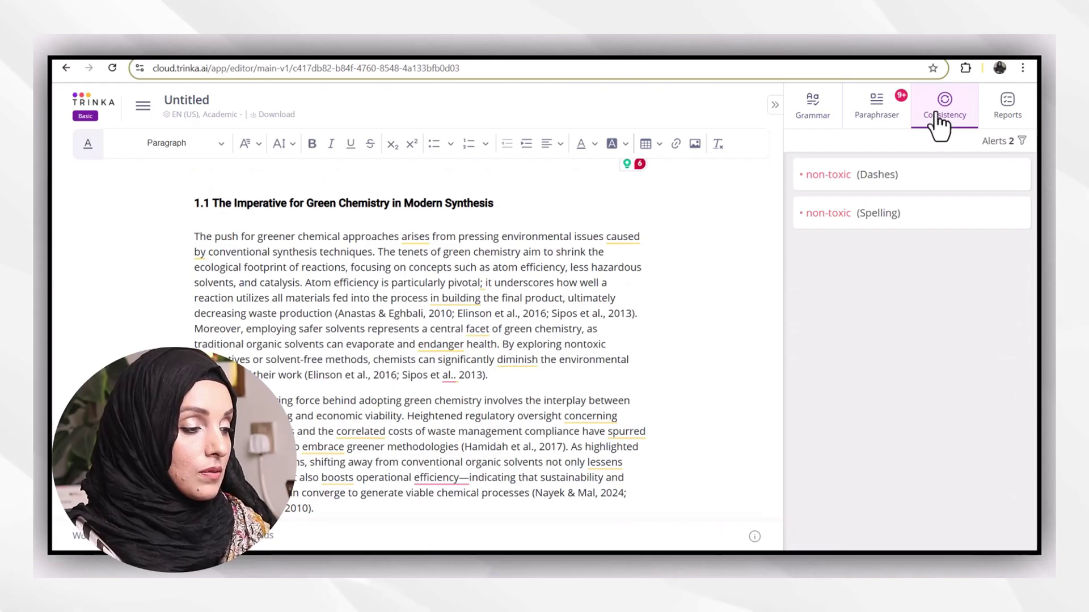
Step: Apply the hyphenated 'non-toxic' spelling to all occurrences from the Dashes alert
{"action": "left_click", "coordinate": [876, 176]}
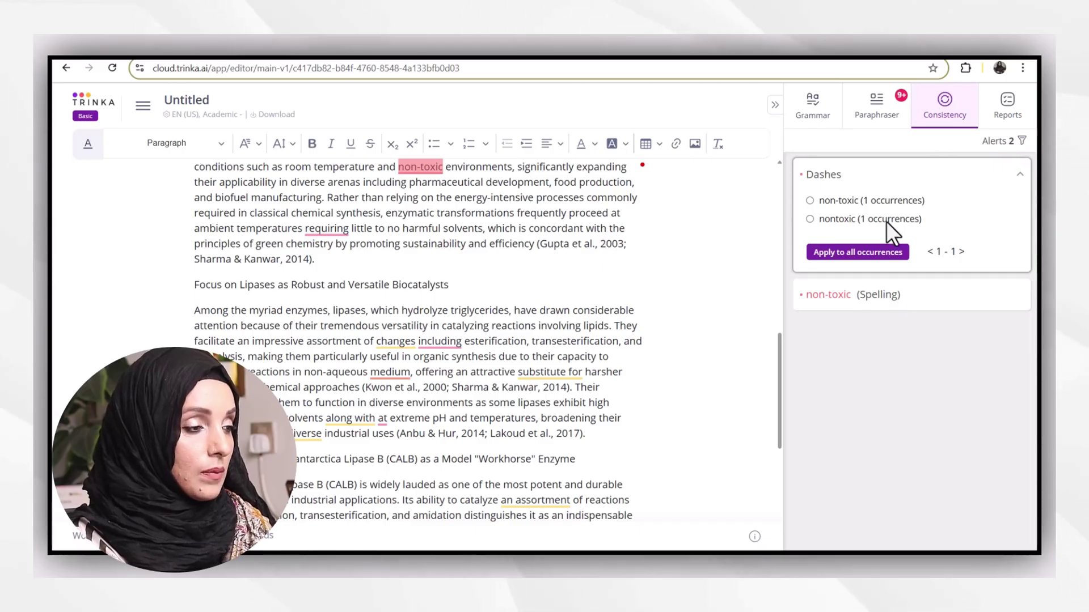
{"action": "left_click", "coordinate": [831, 260]}
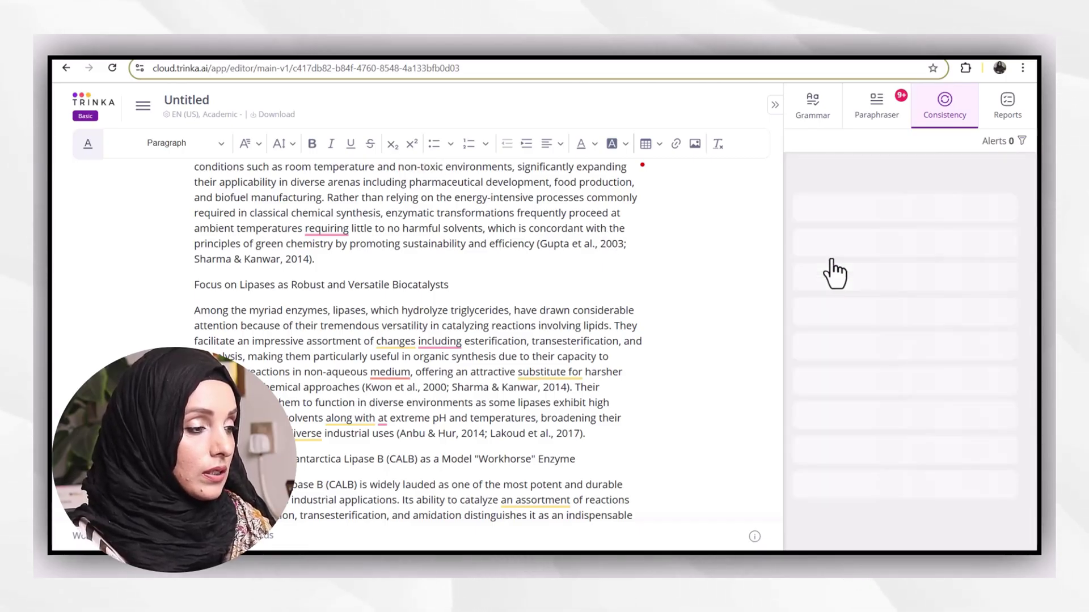
Step: Paraphrase the 'The tenets of green chemistry…' sentence and replace it with the 'principles… reduce' rewrite
{"action": "left_click", "coordinate": [878, 123]}
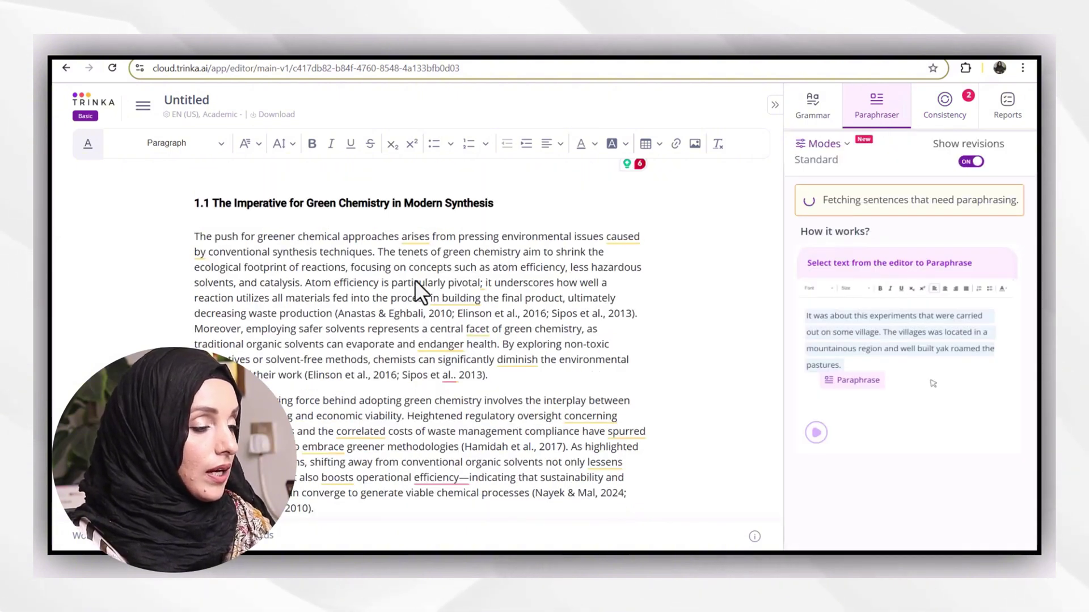
{"action": "left_click_drag", "start_coordinate": [378, 252], "coordinate": [306, 285]}
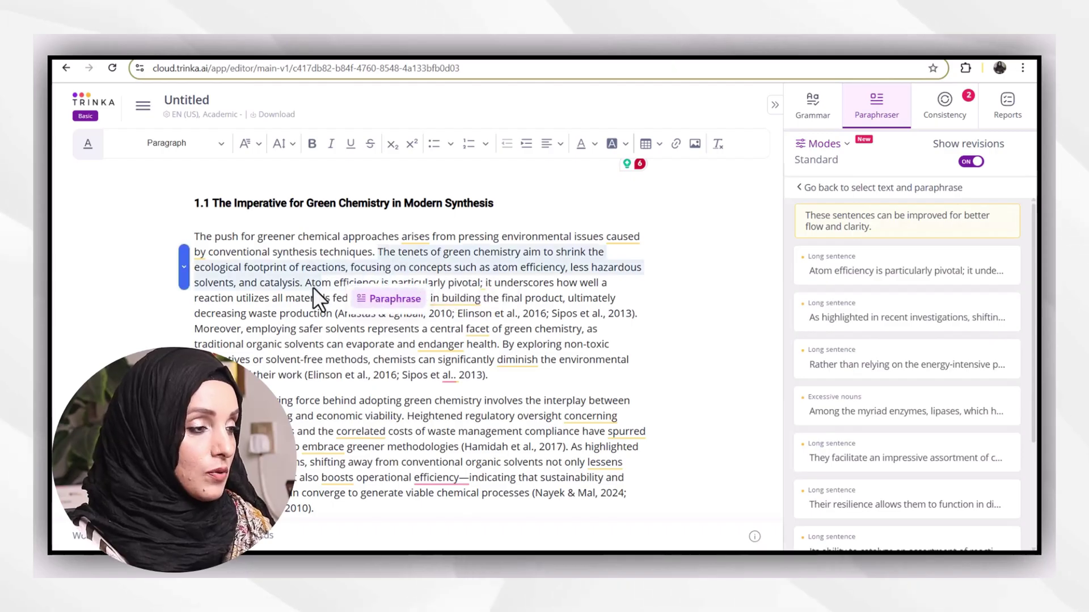
{"action": "left_click", "coordinate": [367, 302]}
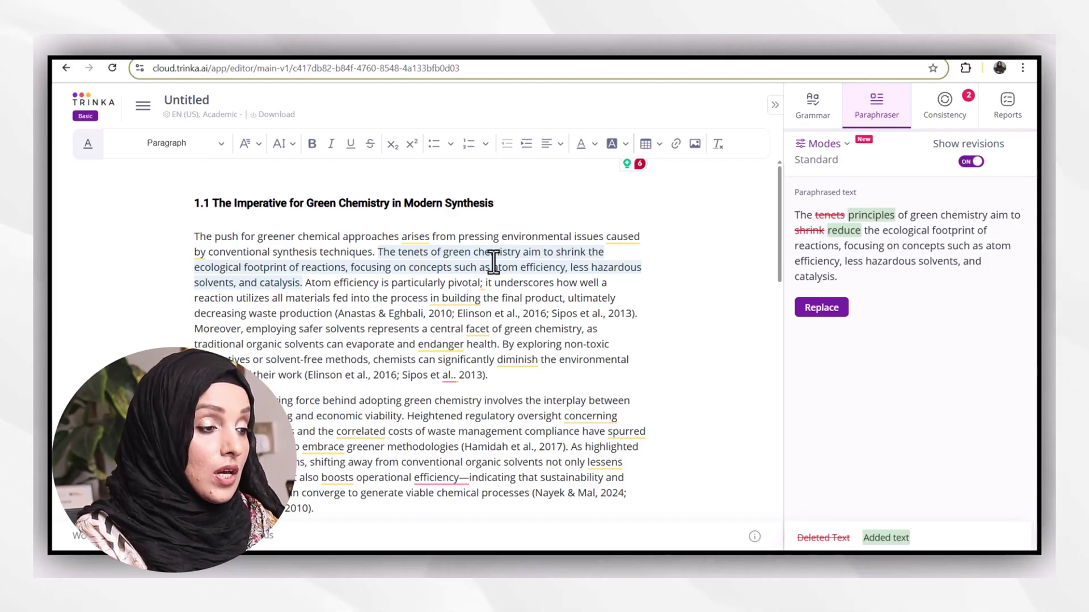
{"action": "left_click", "coordinate": [831, 317]}
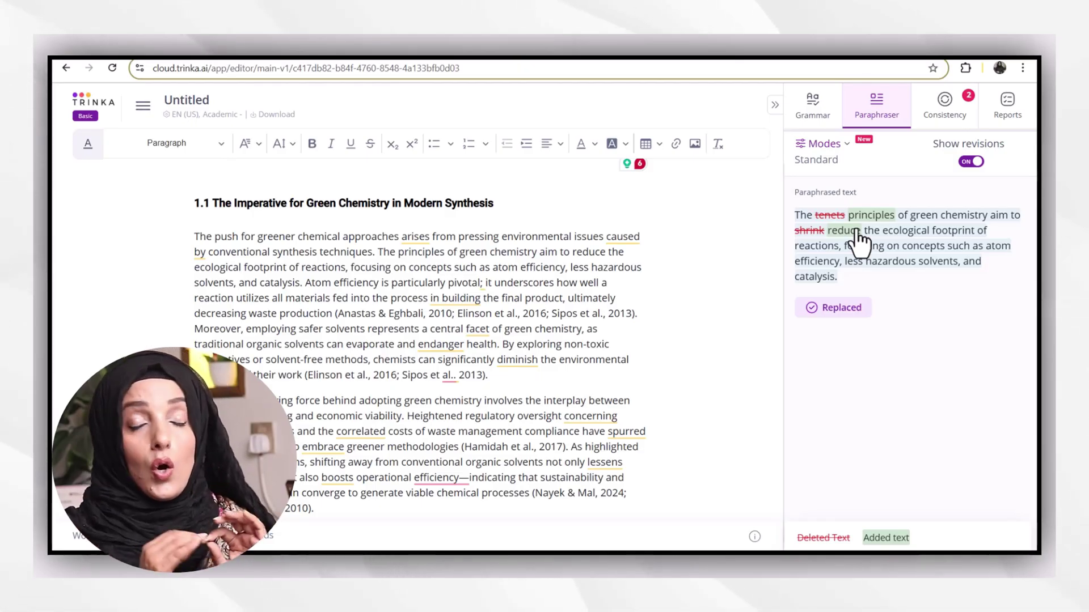
Step: Return to Trinka's sentences suggested for paraphrasing in the recent-investigations paragraph
{"action": "left_click", "coordinate": [424, 419]}
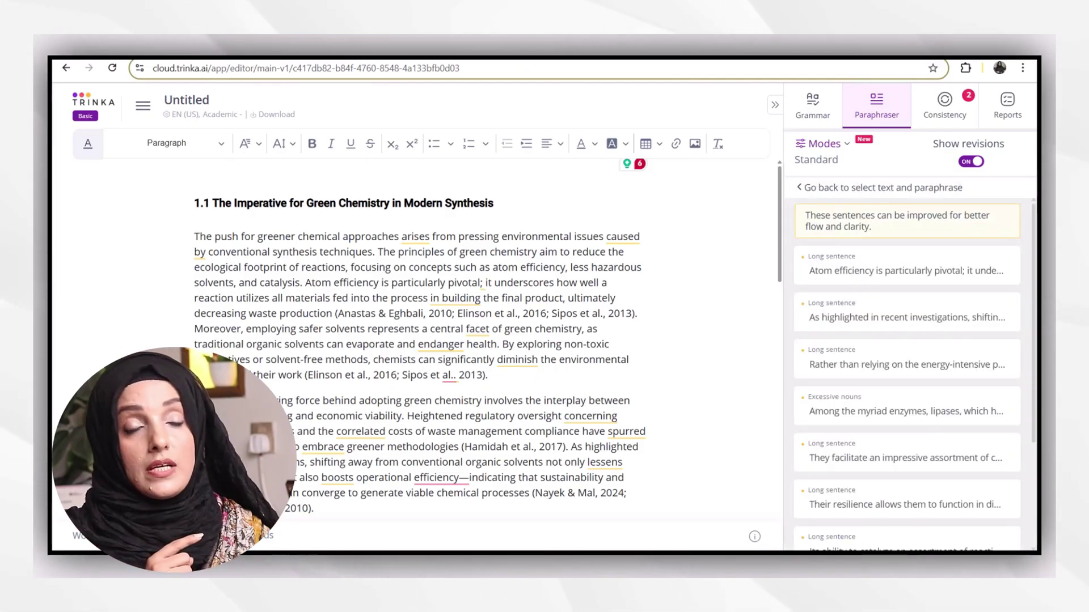
{"action": "left_click_drag", "start_coordinate": [645, 448], "coordinate": [196, 401]}
{"action": "left_click", "coordinate": [884, 120]}
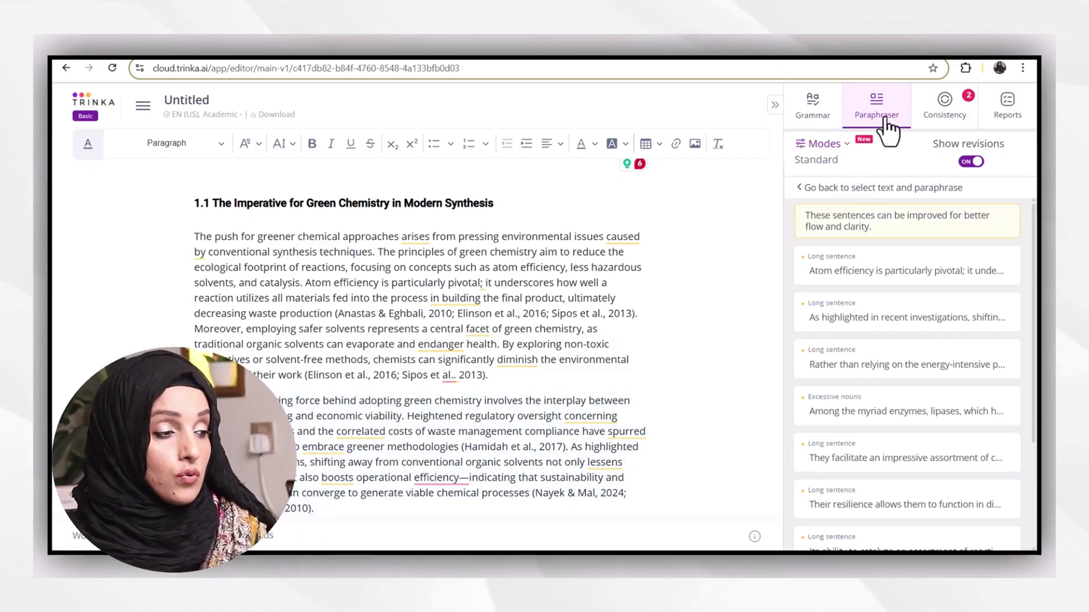
Step: Generate a trimmed, shorter version of the 'As highlighted in recent investigations…' long sentence
{"action": "left_click", "coordinate": [841, 265]}
{"action": "scroll", "coordinate": [874, 363], "scroll_direction": "down", "scroll_amount": 1}
{"action": "left_click", "coordinate": [875, 377]}
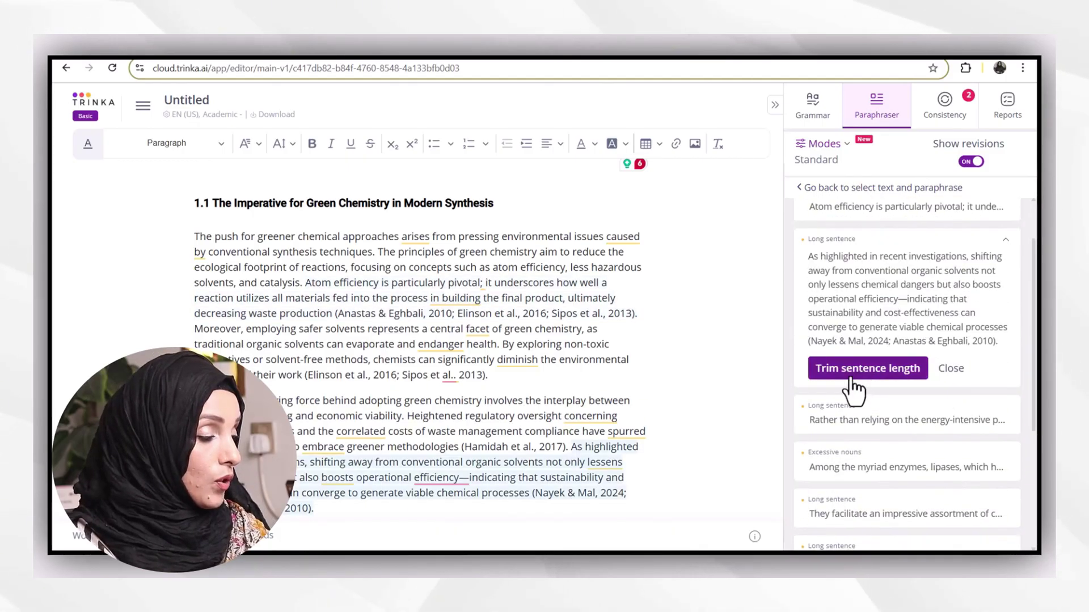
{"action": "scroll", "coordinate": [943, 384], "scroll_direction": "down", "scroll_amount": 2}
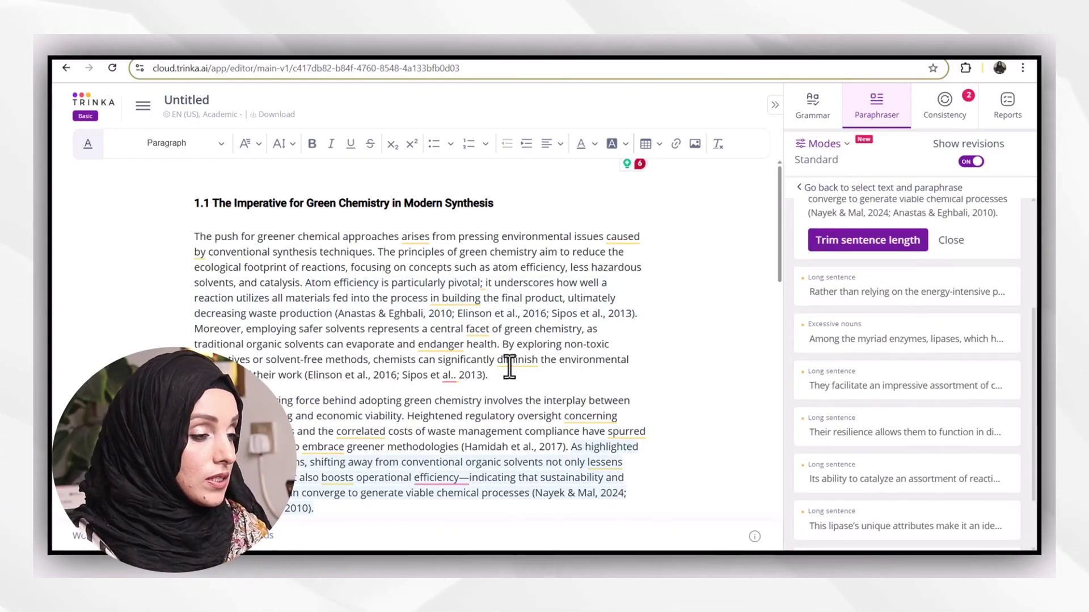
{"action": "scroll", "coordinate": [837, 264], "scroll_direction": "up", "scroll_amount": 2}
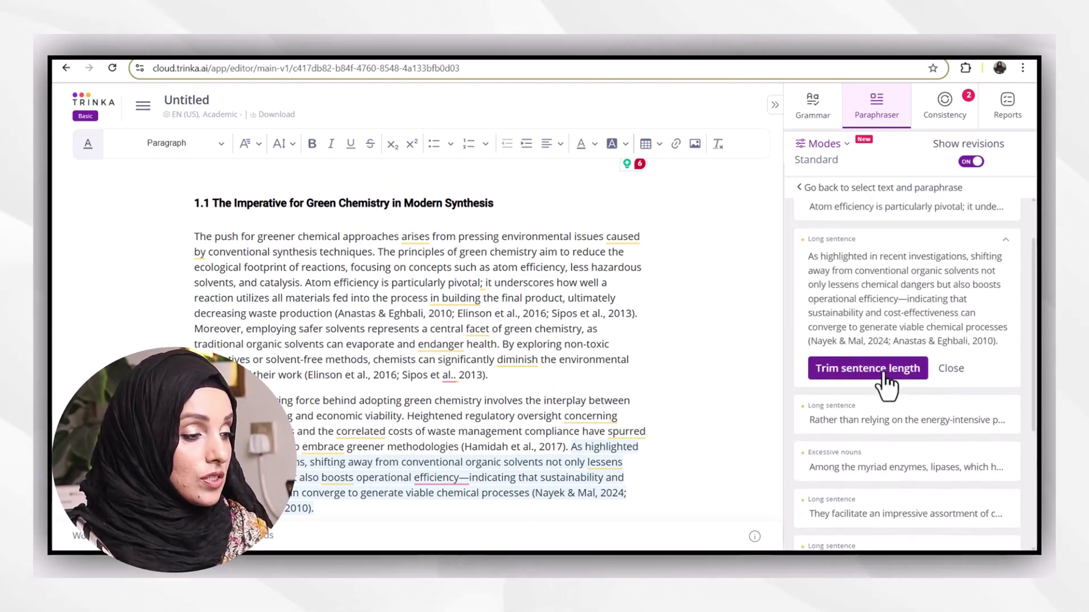
{"action": "left_click", "coordinate": [882, 376]}
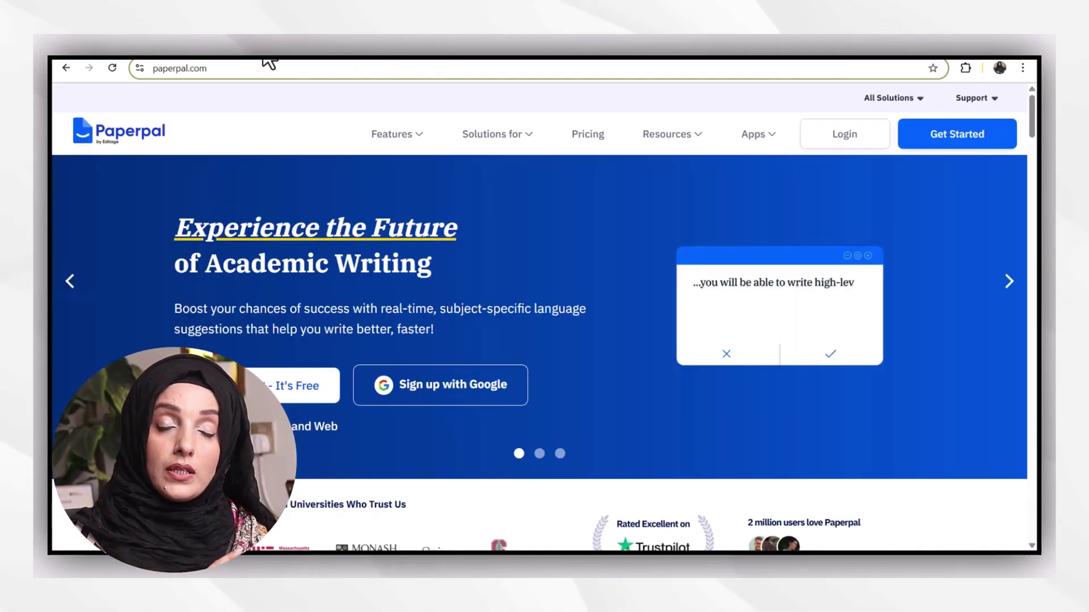
Step: Sign in to Paperpal and open the LR Workshop document from My documents
{"action": "left_click", "coordinate": [849, 142]}
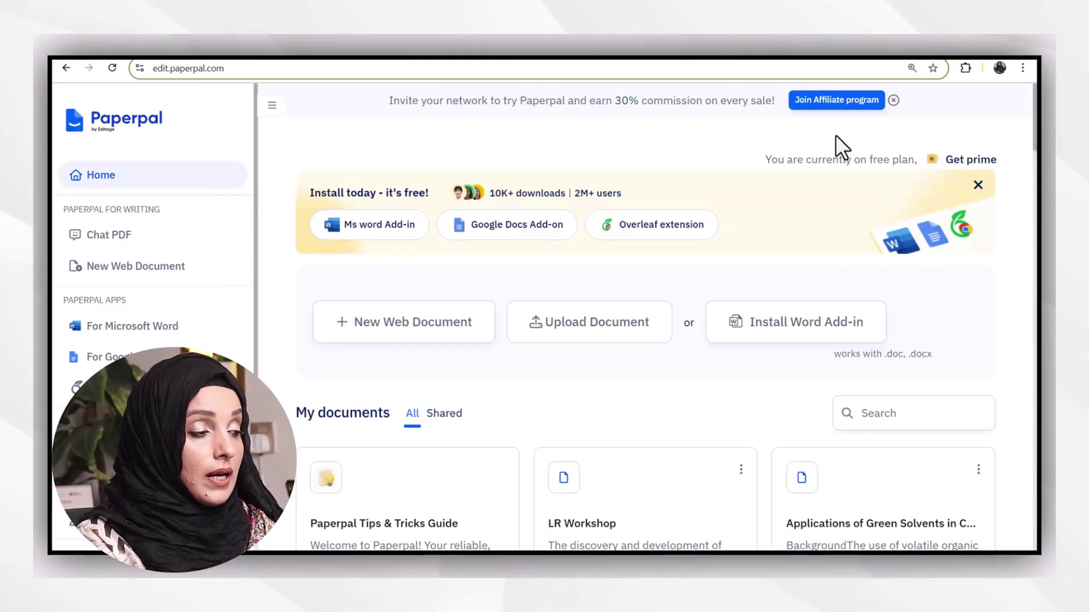
{"action": "scroll", "coordinate": [486, 437], "scroll_direction": "down", "scroll_amount": 5}
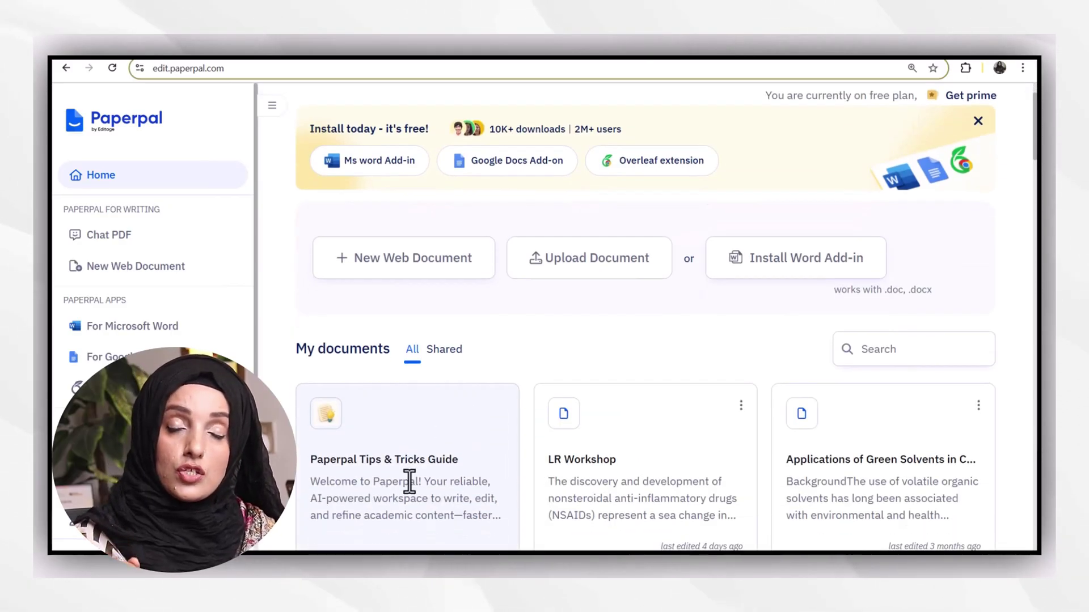
{"action": "left_click", "coordinate": [680, 312]}
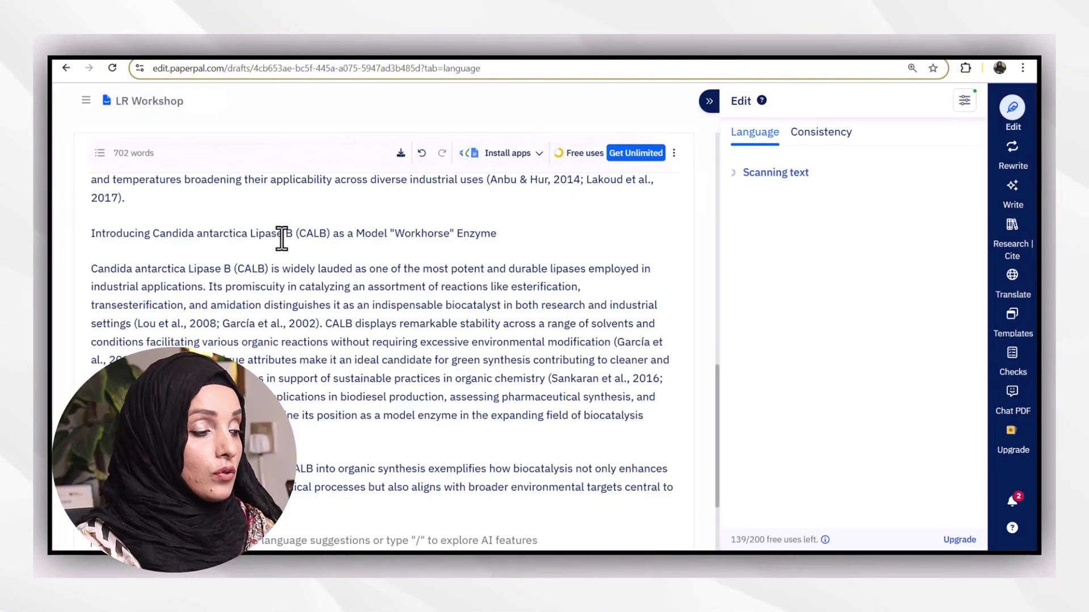
Step: Scroll to the top of the LR Workshop document and review the Consistency check
{"action": "scroll", "coordinate": [403, 250], "scroll_direction": "up", "scroll_amount": 15}
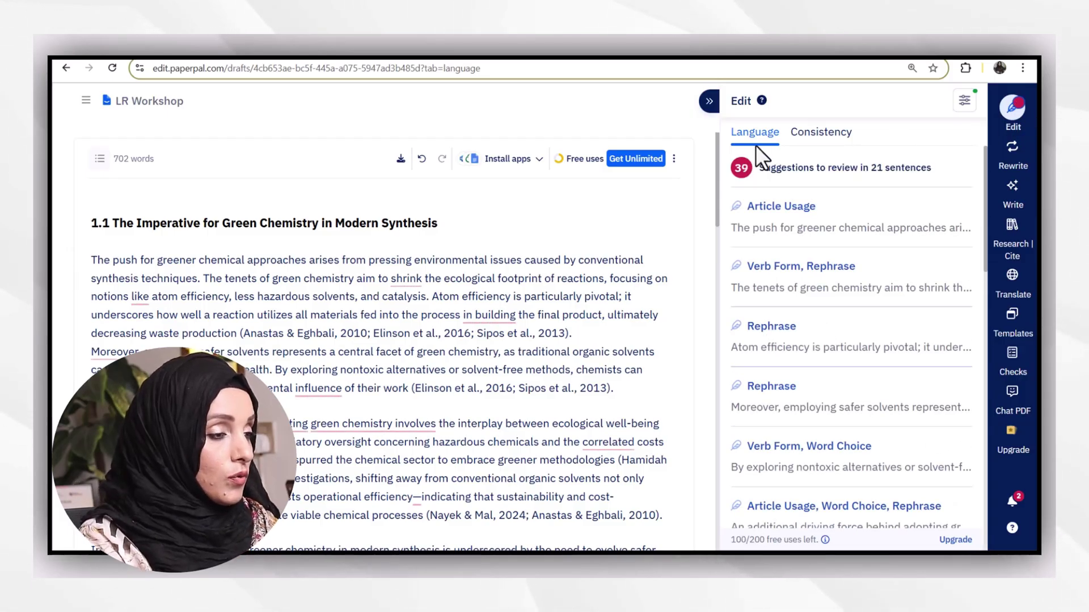
{"action": "left_click", "coordinate": [826, 137]}
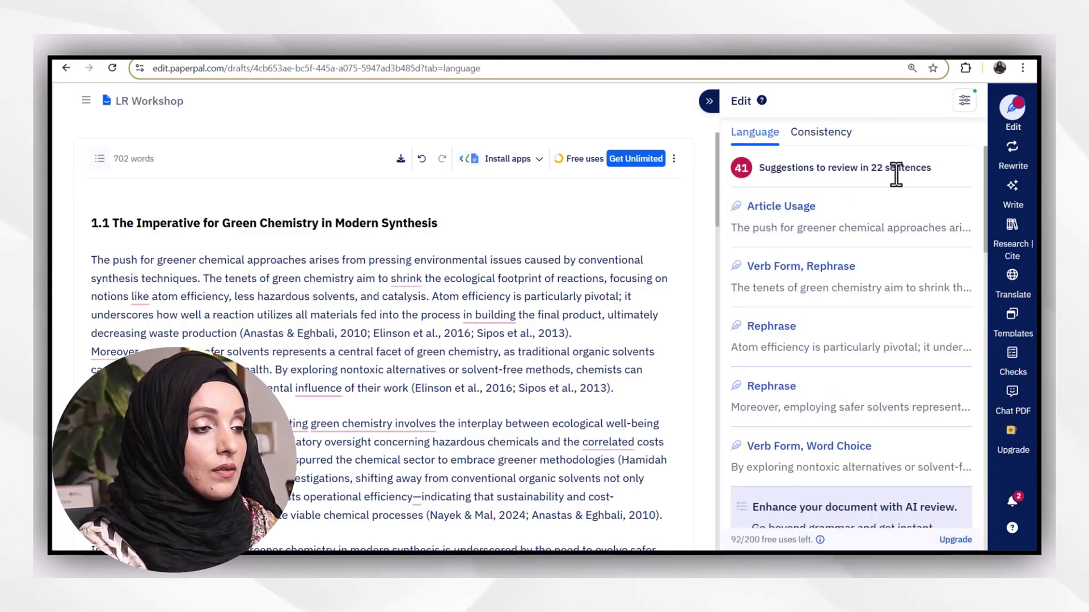
Step: Accept language fixes: 'the pressing', 'to build', 'Employing safer solvents', 'reduce the environmental impact'
{"action": "left_click", "coordinate": [797, 225]}
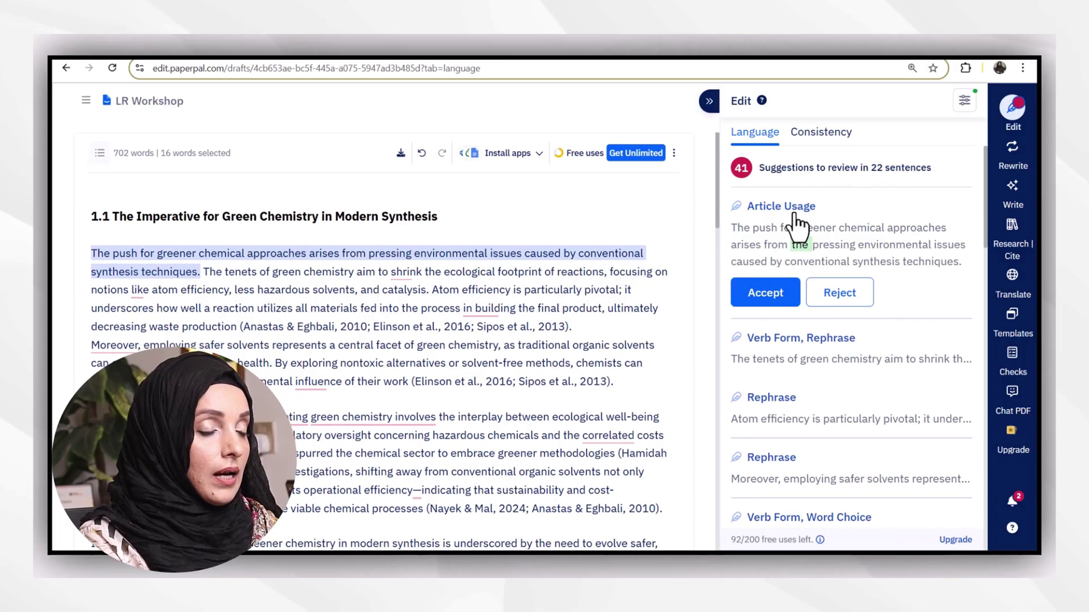
{"action": "left_click", "coordinate": [774, 302]}
{"action": "left_click", "coordinate": [794, 326]}
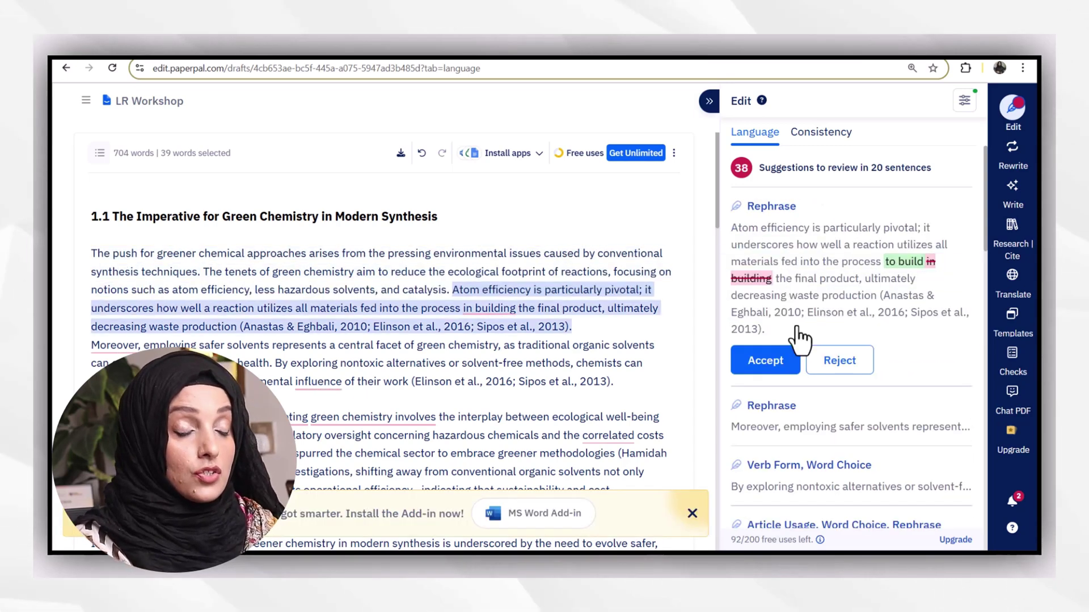
{"action": "left_click", "coordinate": [785, 362]}
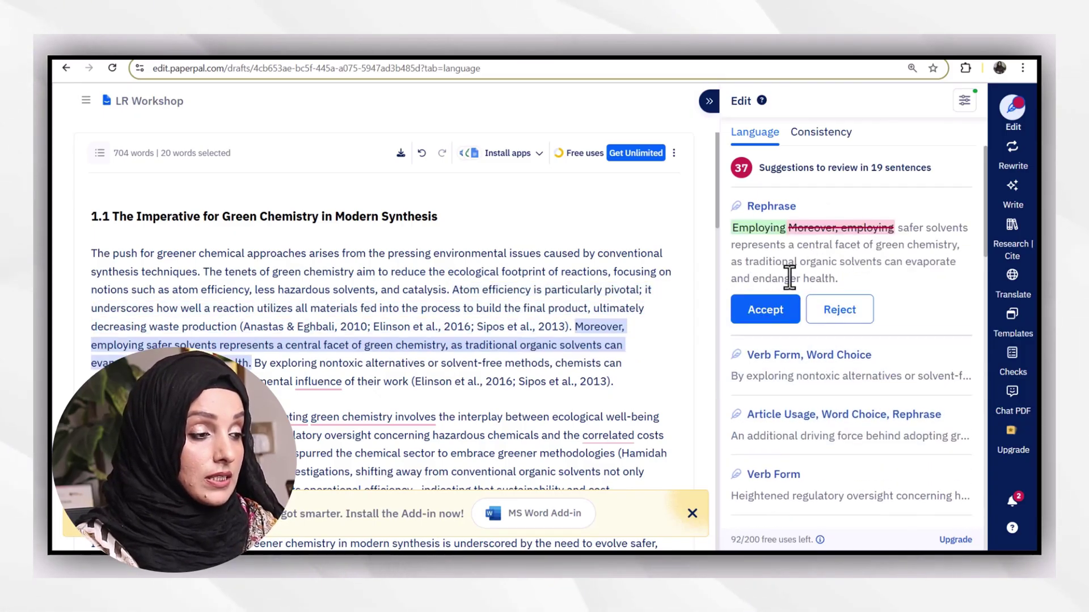
{"action": "left_click", "coordinate": [772, 310]}
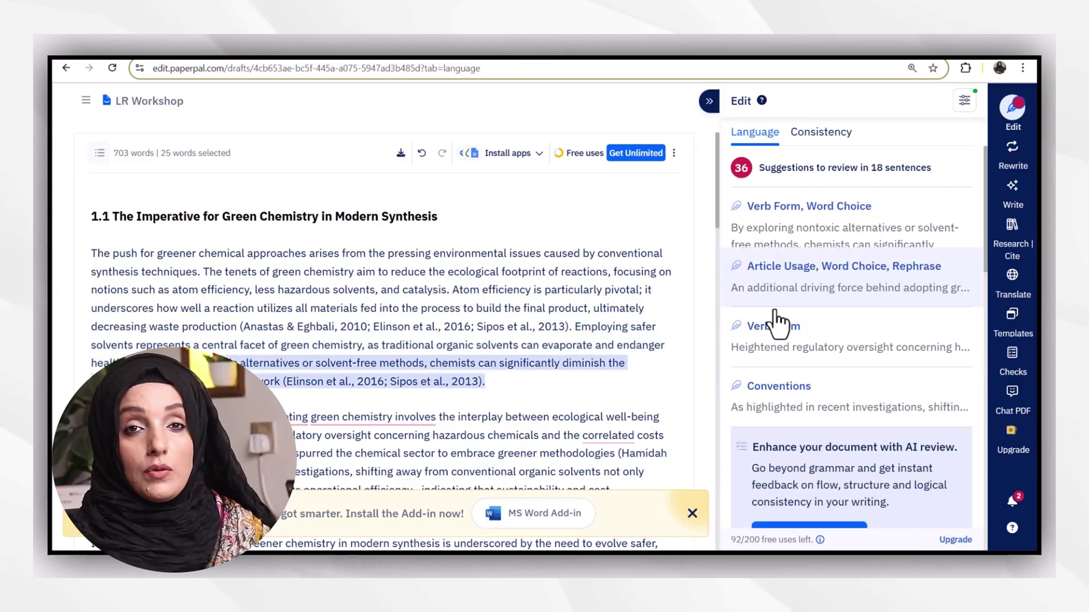
{"action": "left_click", "coordinate": [776, 332]}
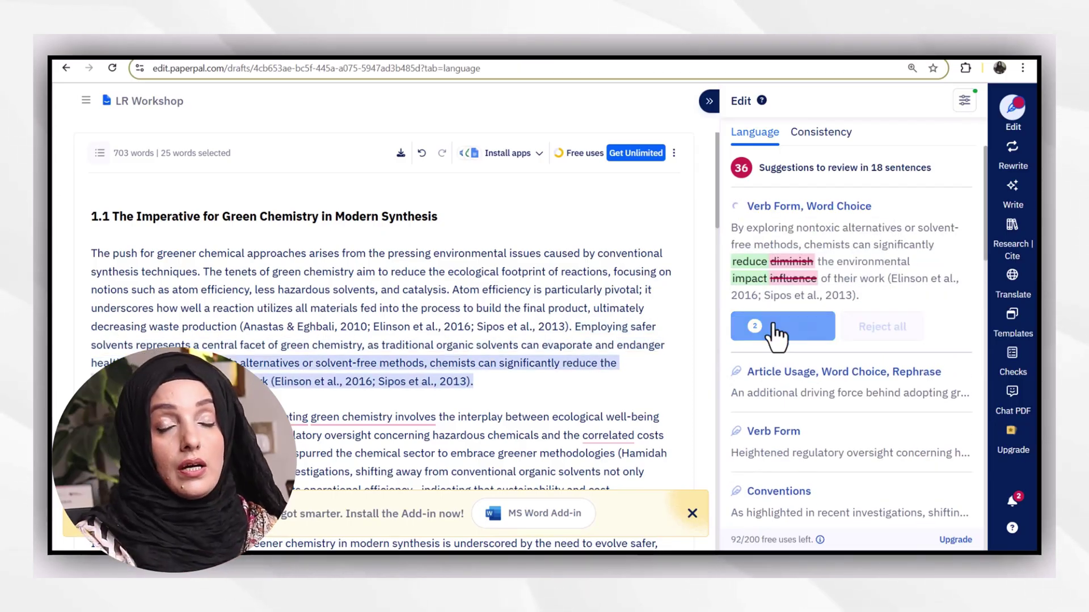